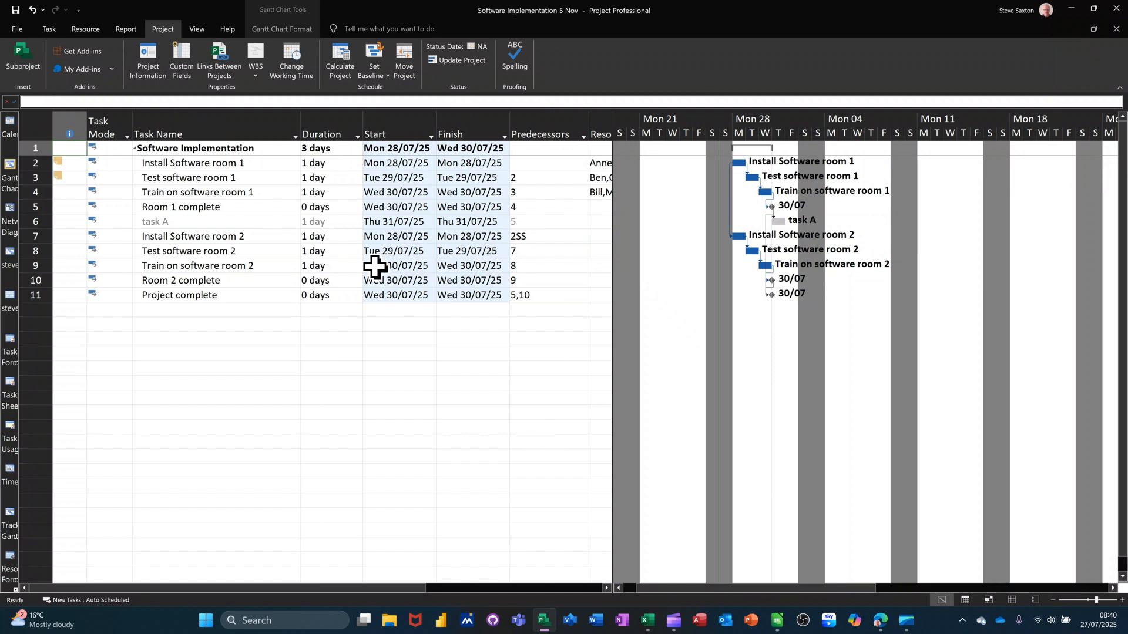
Save the current Gantt Chart table fields as a new table named Saxo.
left_click(197, 30)
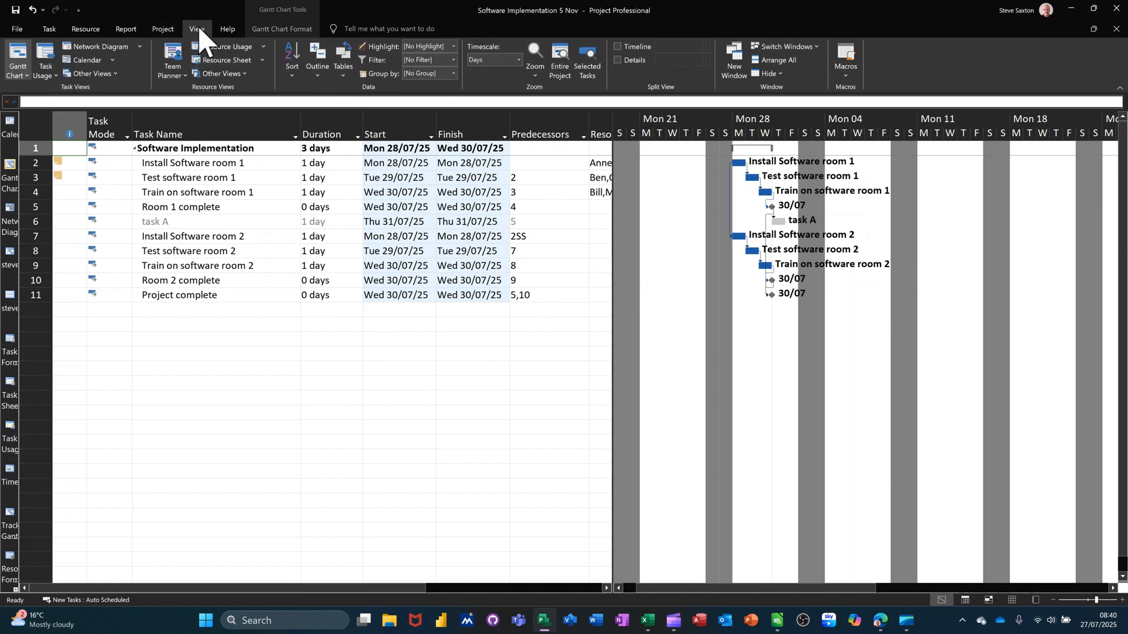
left_click(344, 73)
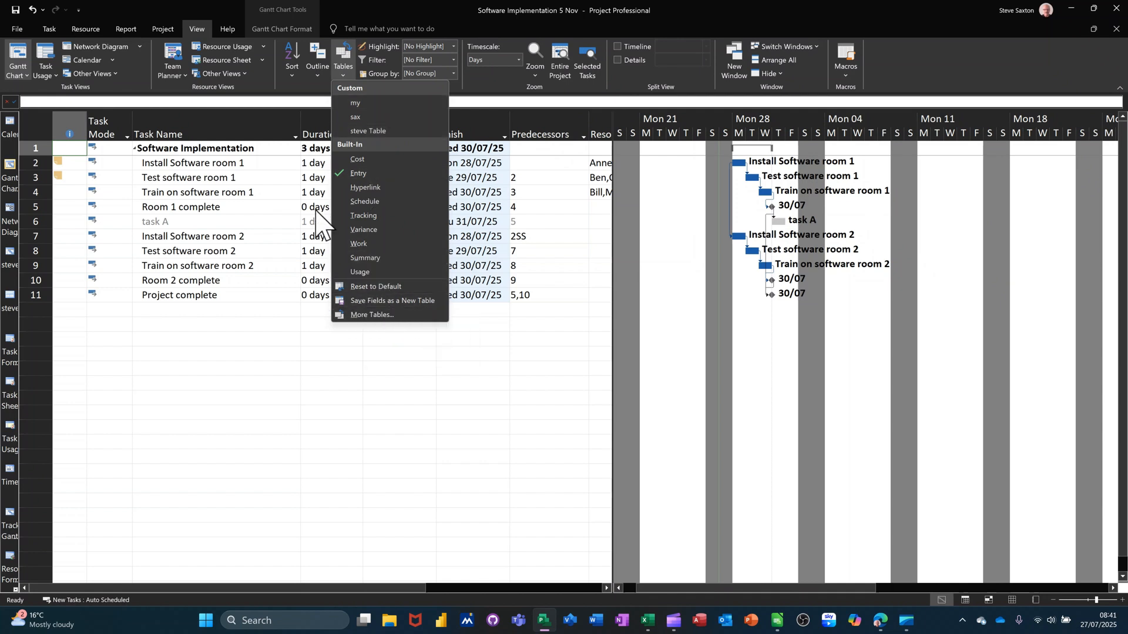
left_click(231, 209)
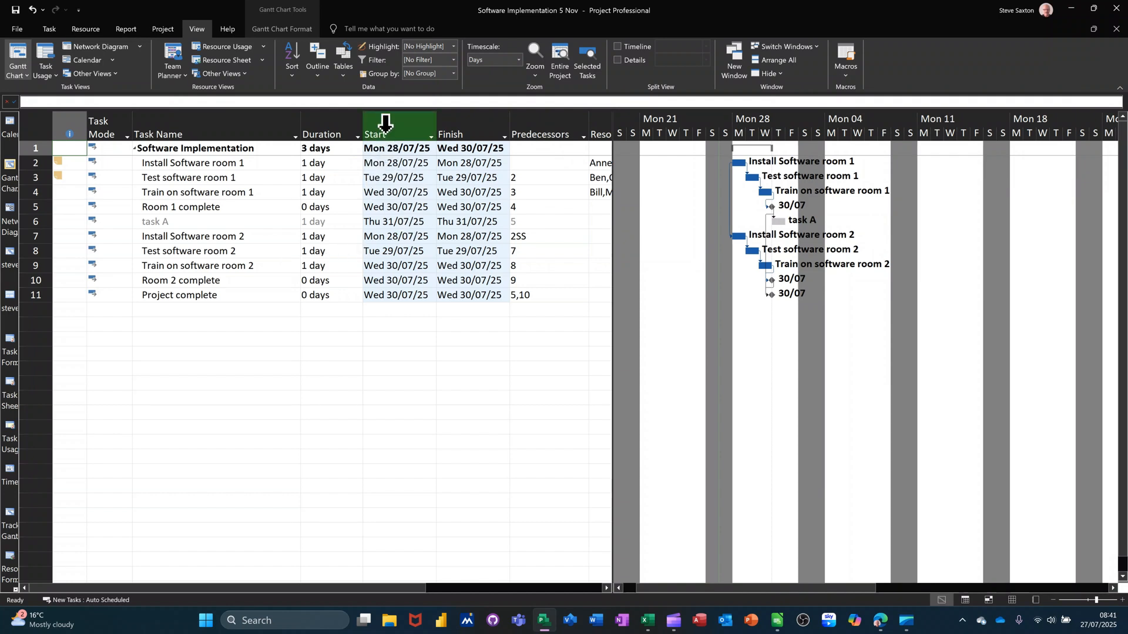
left_click(343, 70)
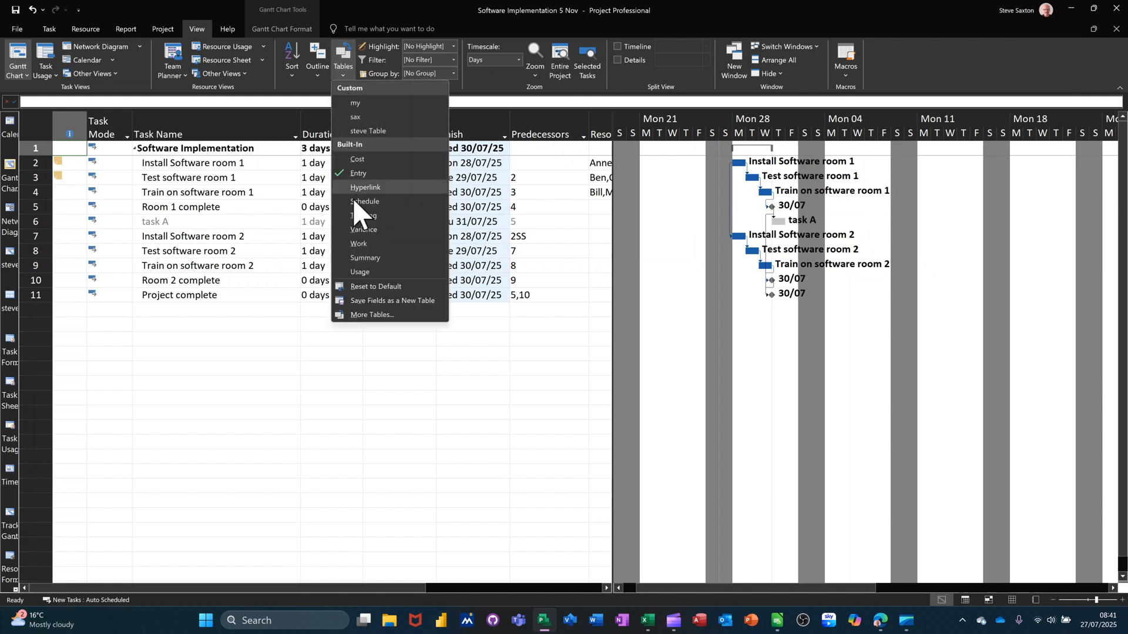
left_click(390, 300)
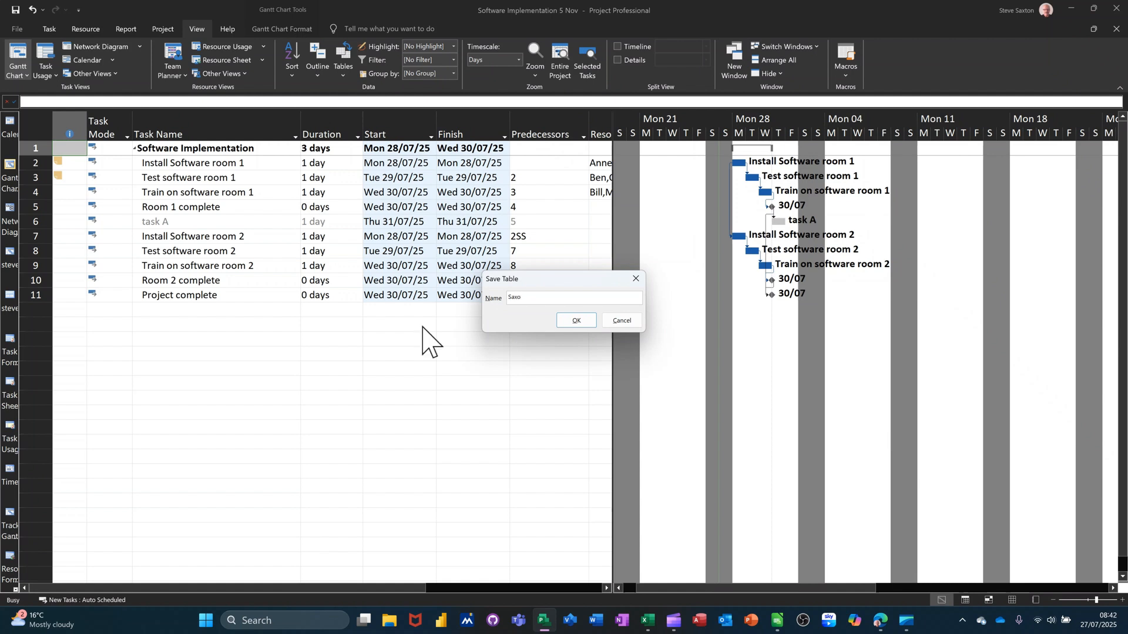
left_click(575, 322)
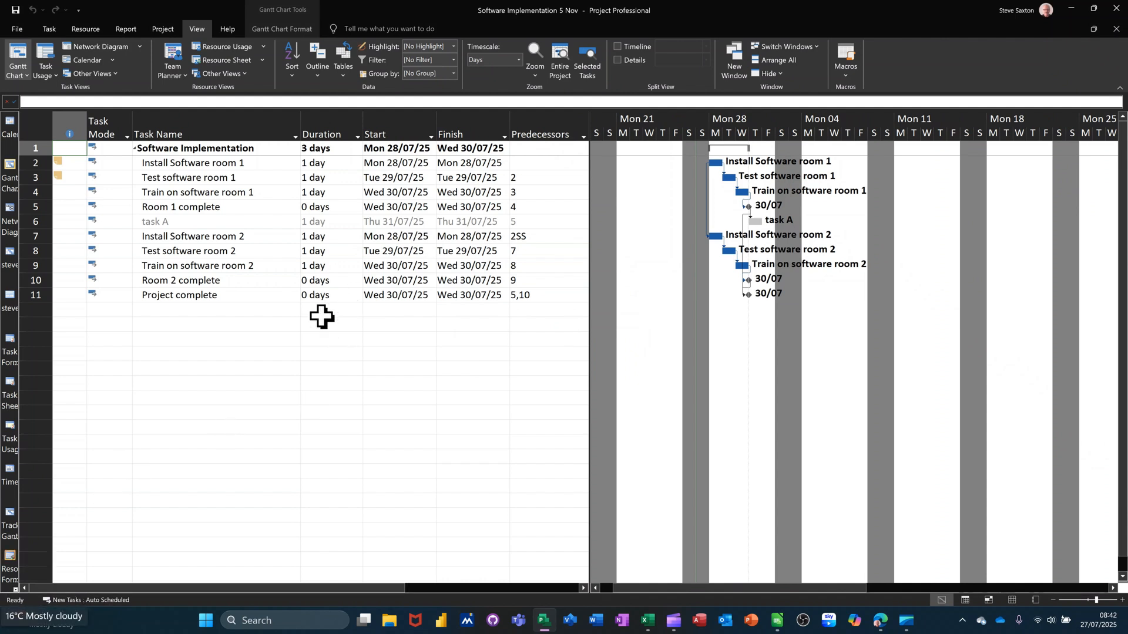
Widen the table area beside the Gantt chart and add a % Complete column after Resource Names.
left_click(343, 74)
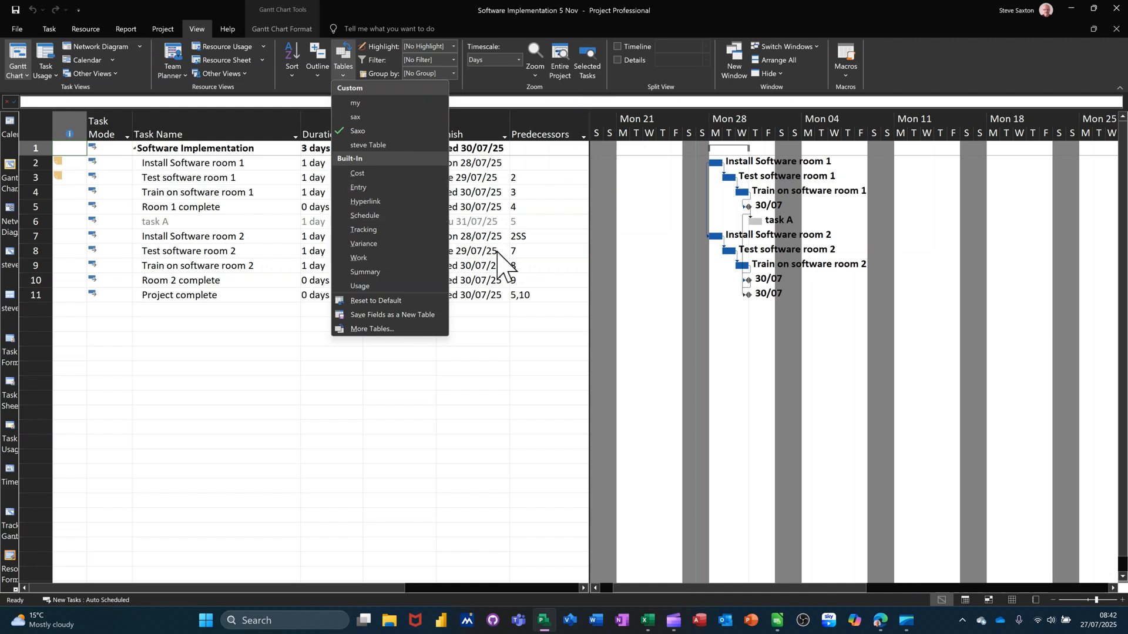
left_click(532, 317)
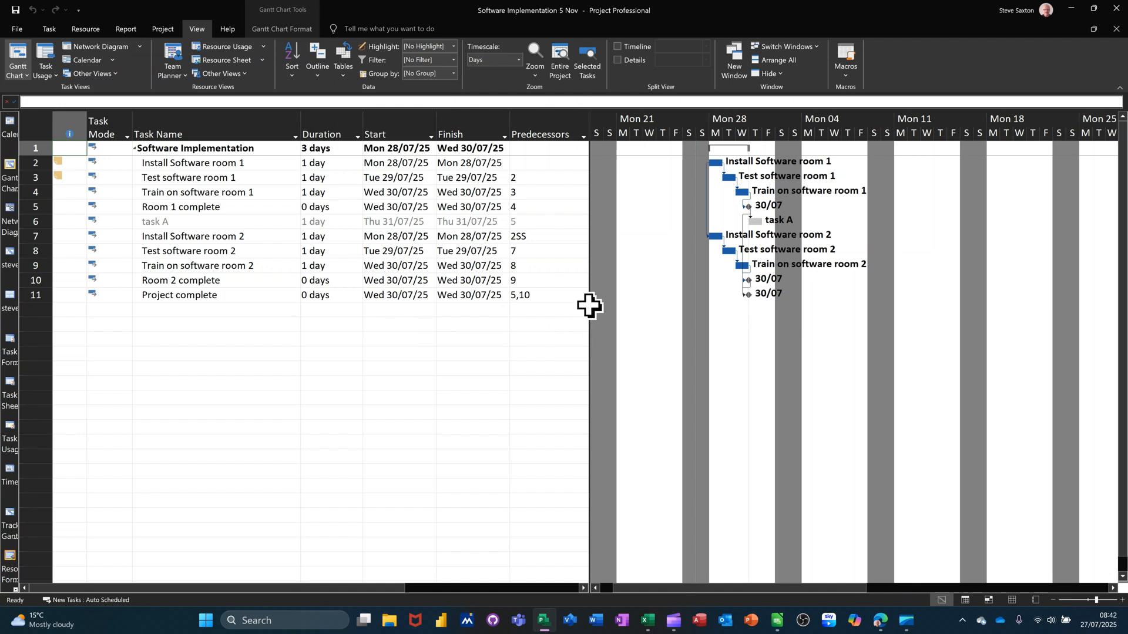
left_click_drag(591, 298, 806, 284)
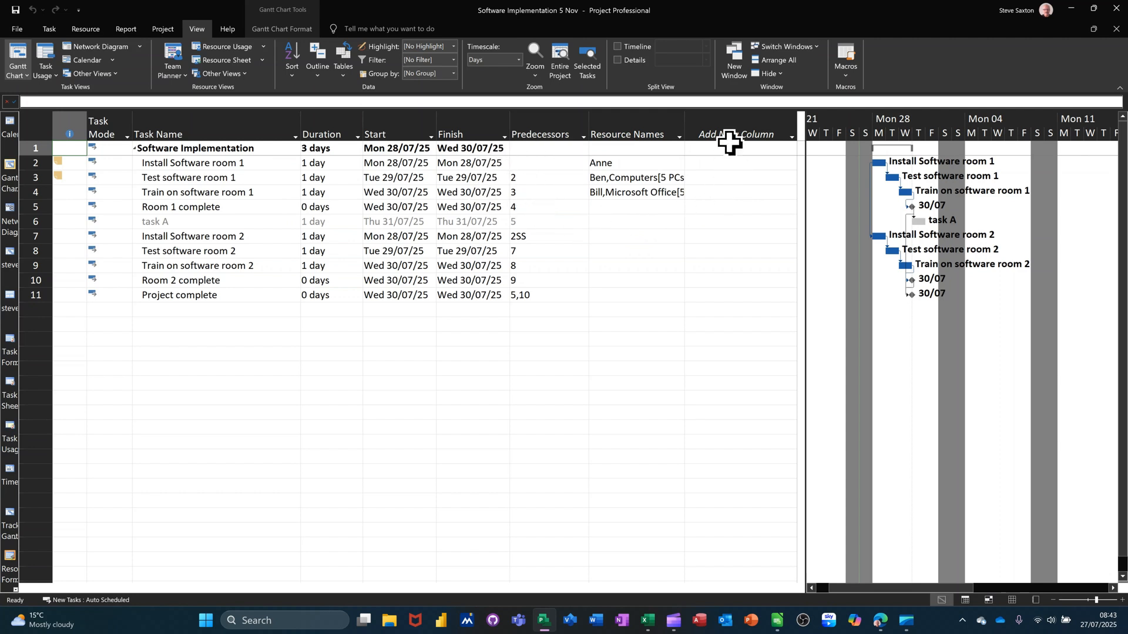
left_click(724, 121)
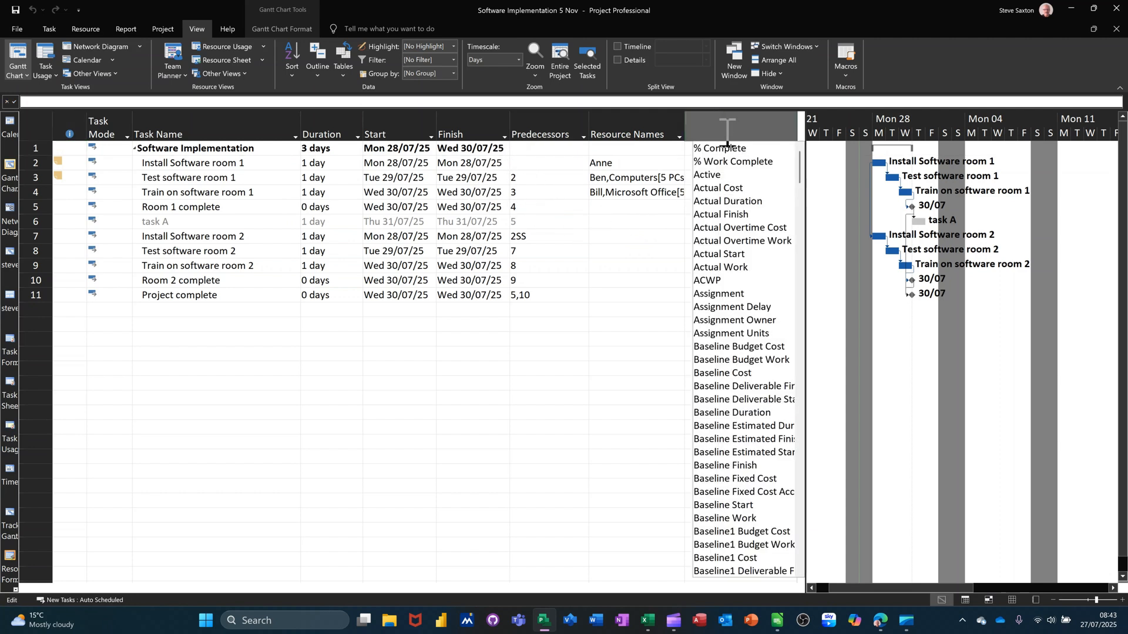
left_click(723, 149)
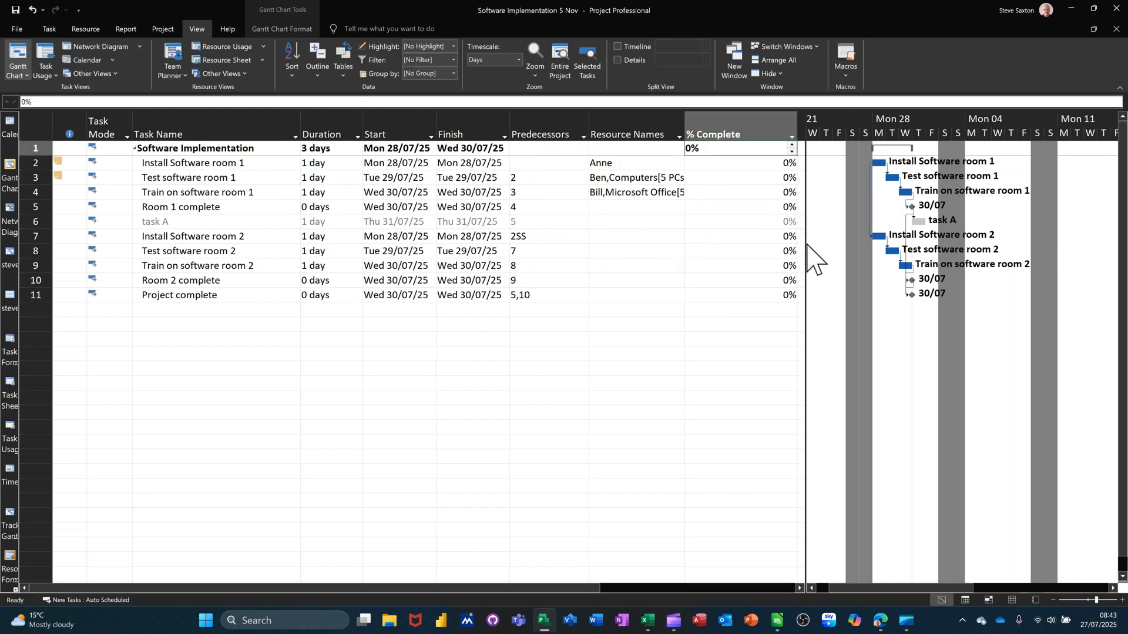
Add an Actual Cost column after % Complete and narrow the % Complete column.
left_click_drag(806, 241, 894, 235)
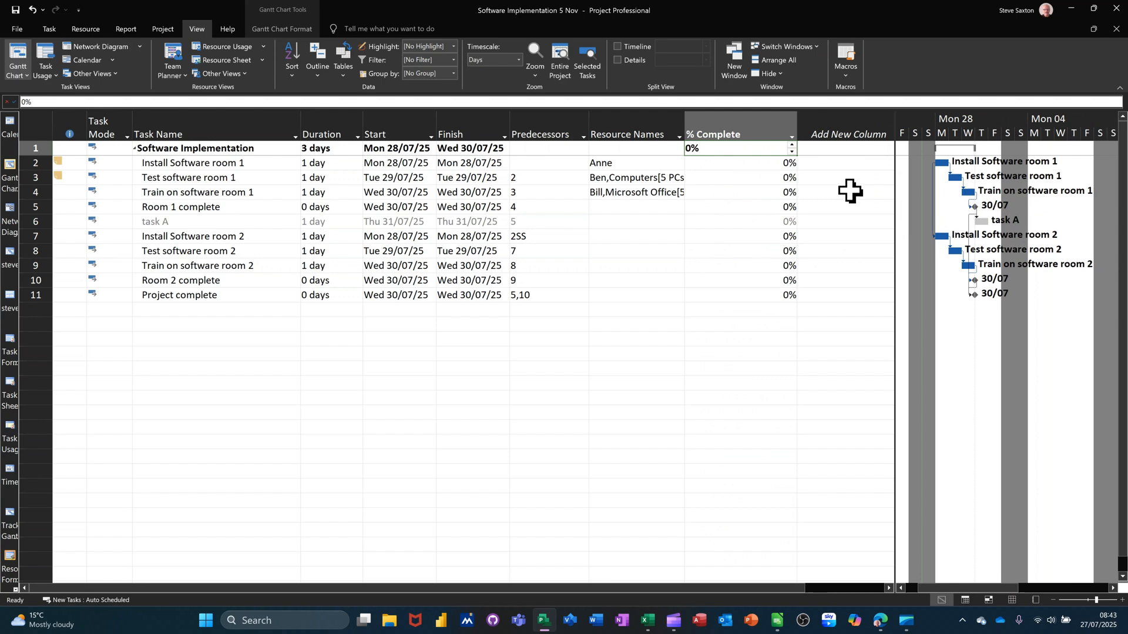
left_click(822, 121)
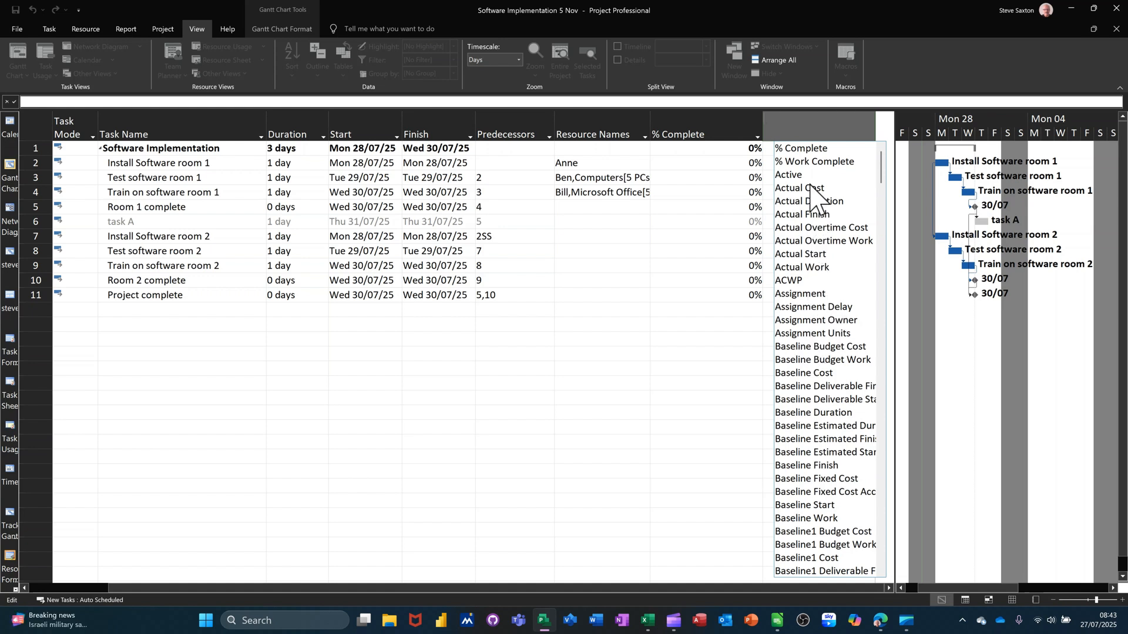
left_click(793, 188)
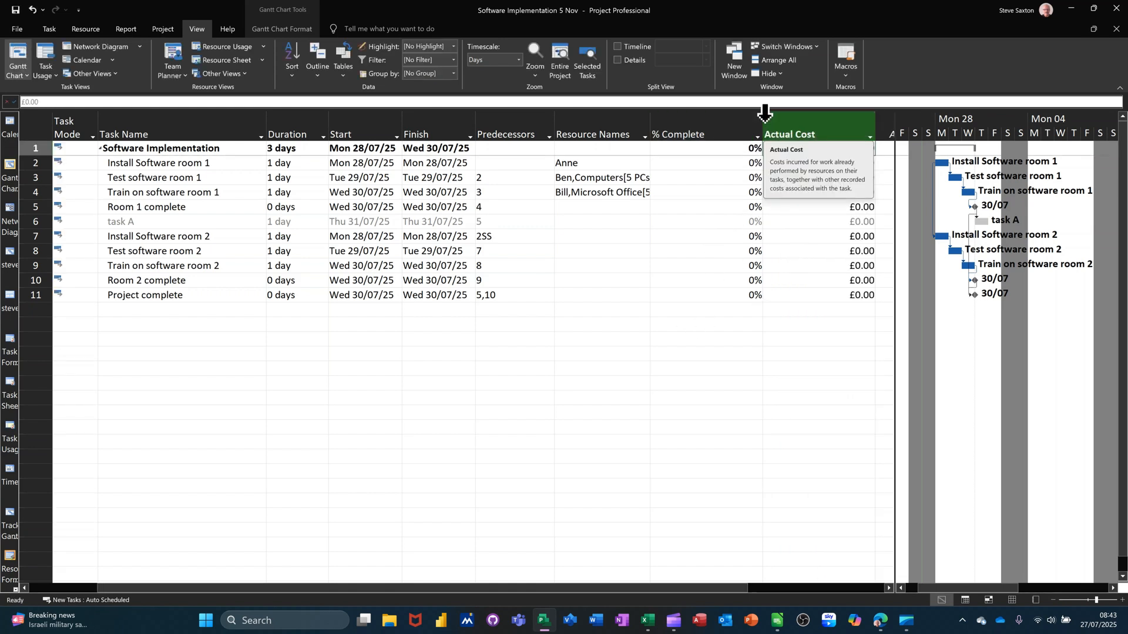
left_click_drag(763, 121, 704, 126)
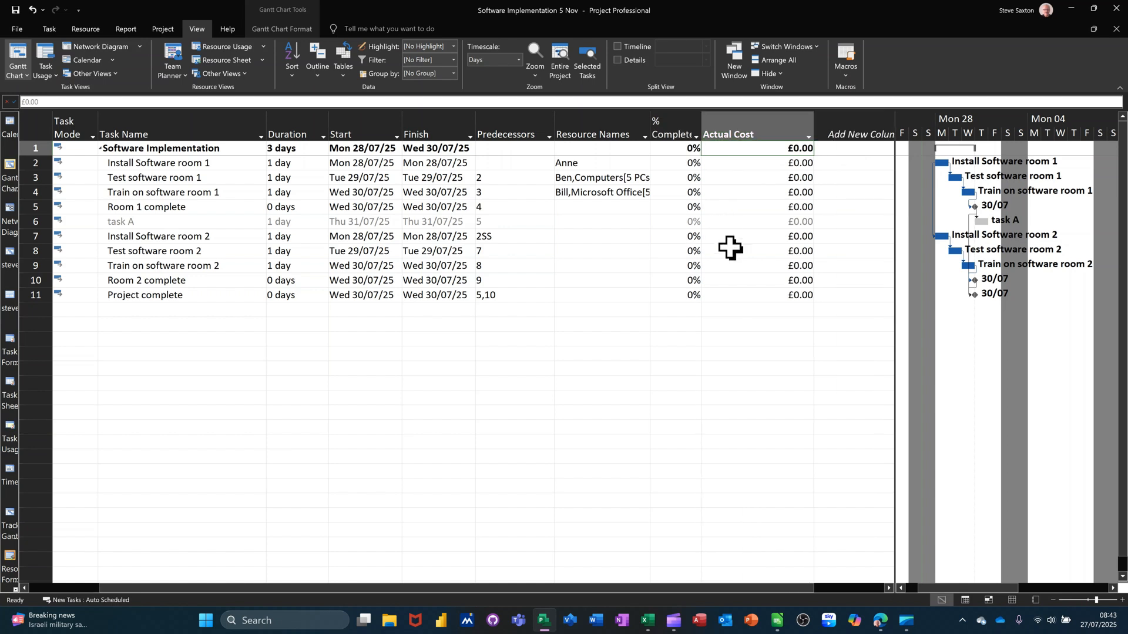
Remove the Resource Names and Predecessors columns from the Saxo table and narrow the Actual Cost column.
left_click(580, 120)
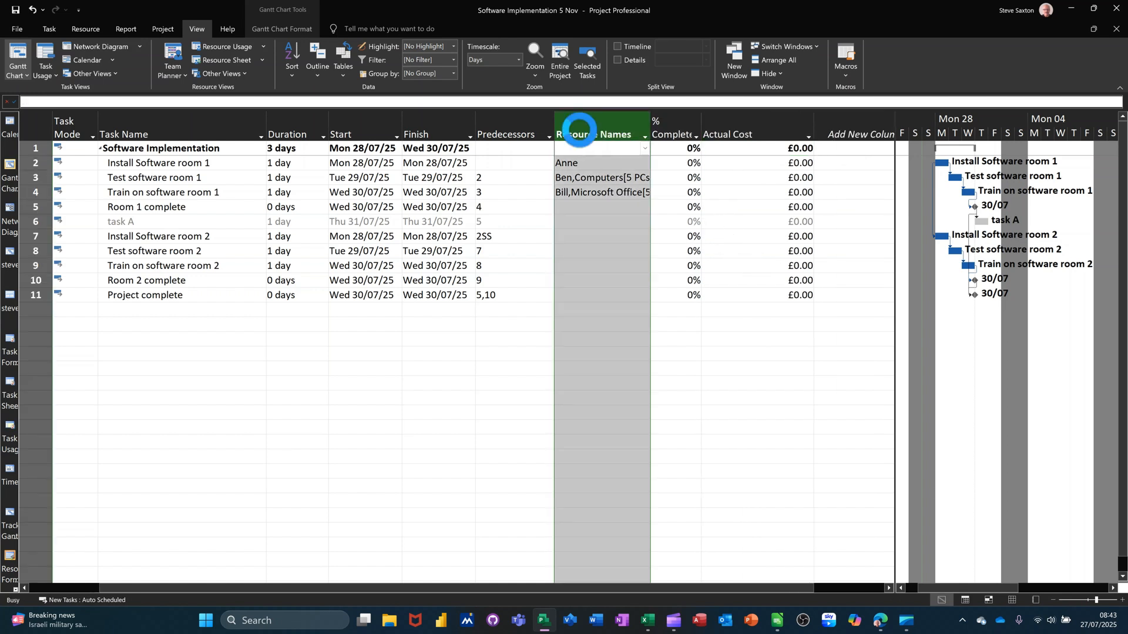
key("Delete")
left_click_drag(752, 139, 691, 145)
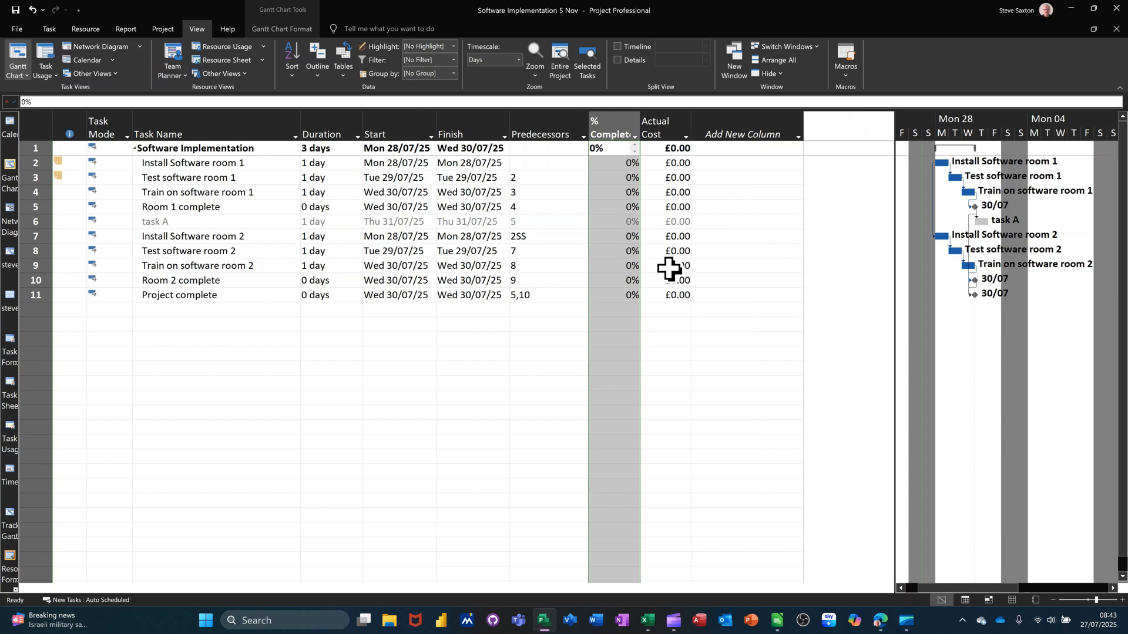
left_click(537, 132)
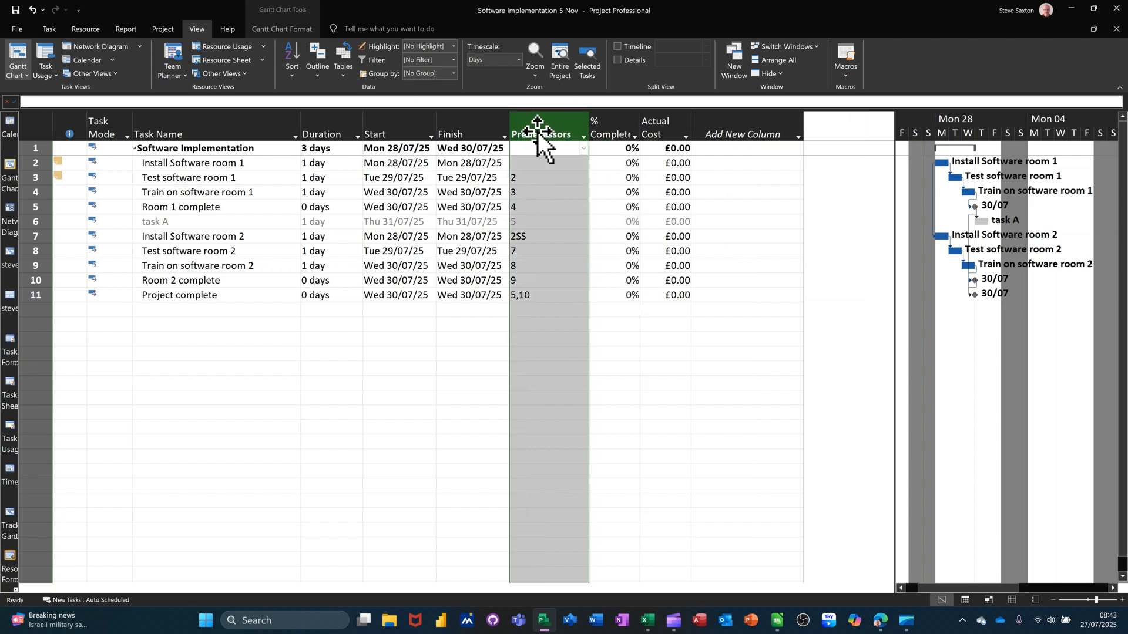
key("Delete")
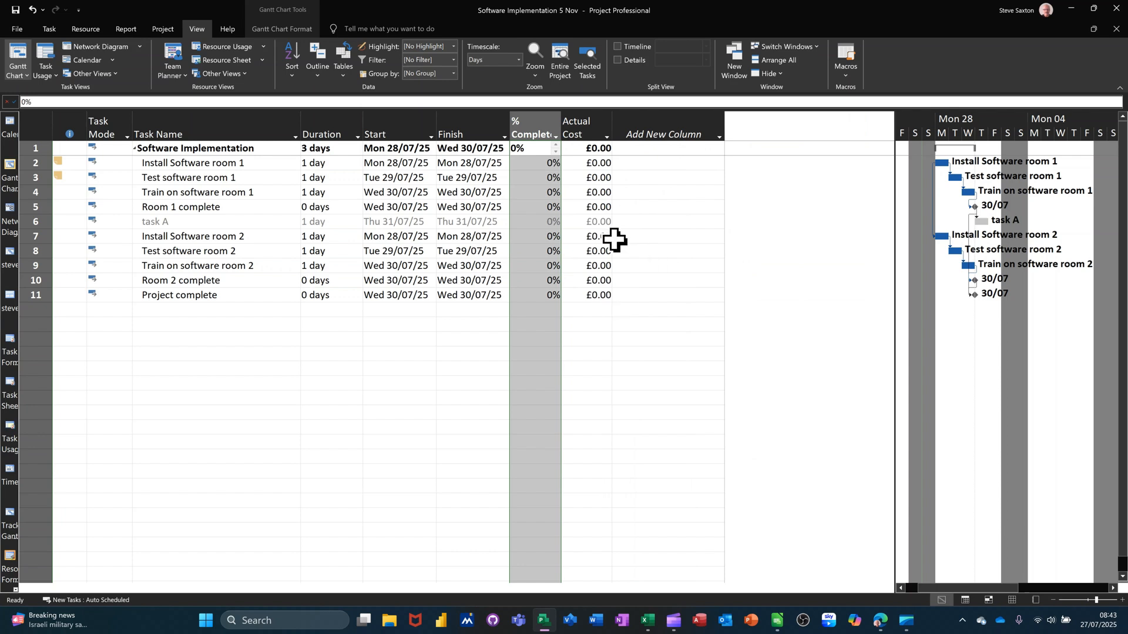
Add a VAC column after Actual Cost and fit its width to the contents.
left_click(666, 134)
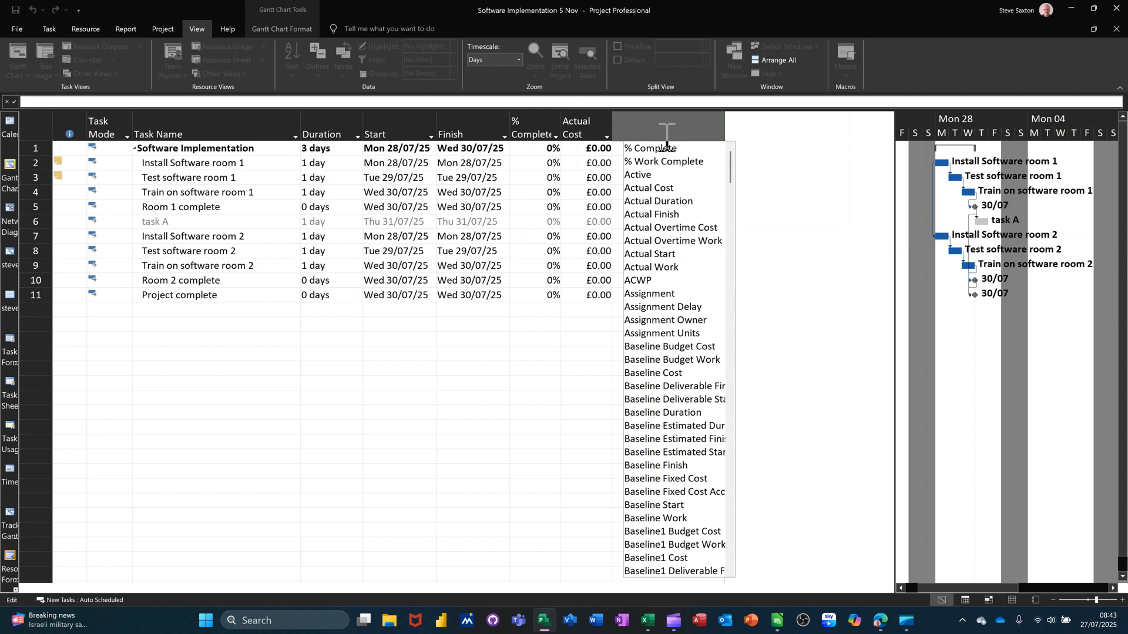
type("v")
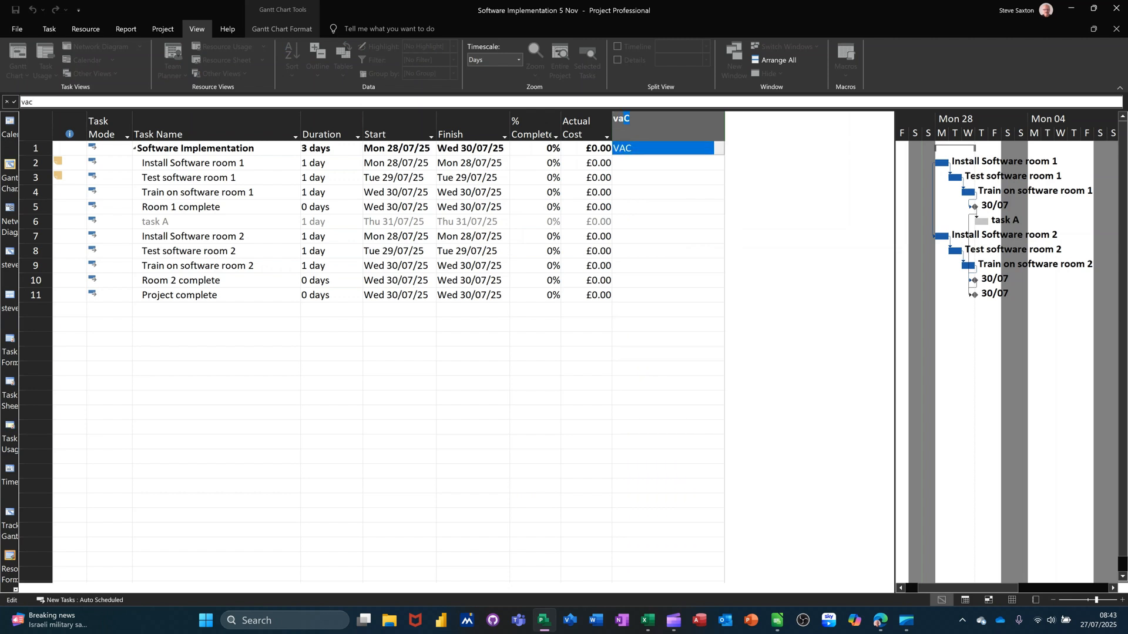
type("ac")
left_click(630, 148)
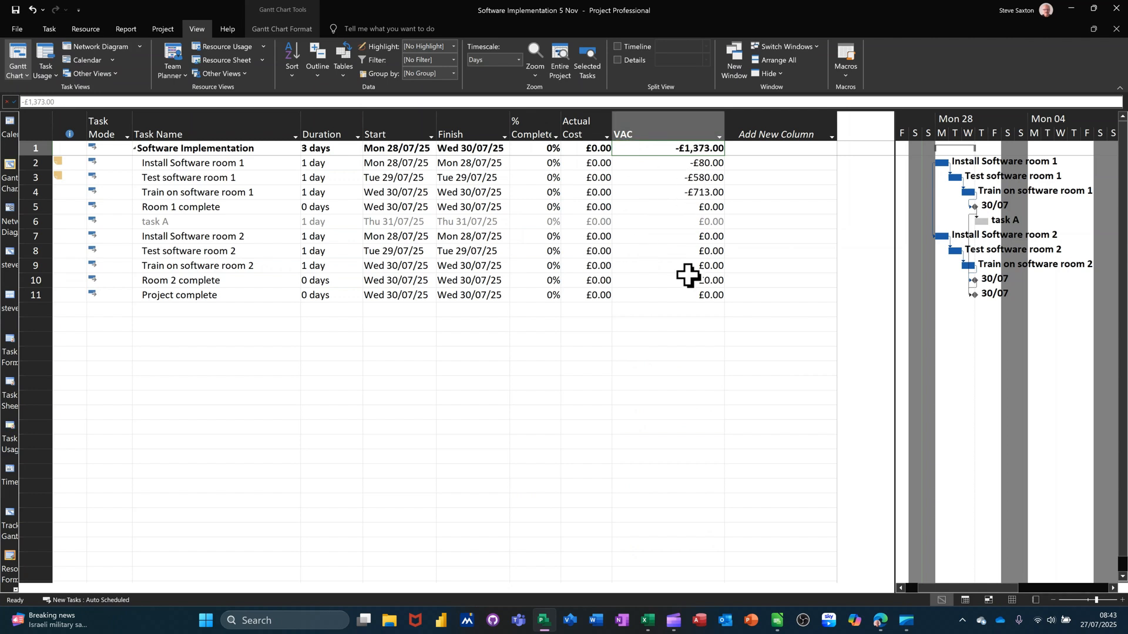
double_click(727, 135)
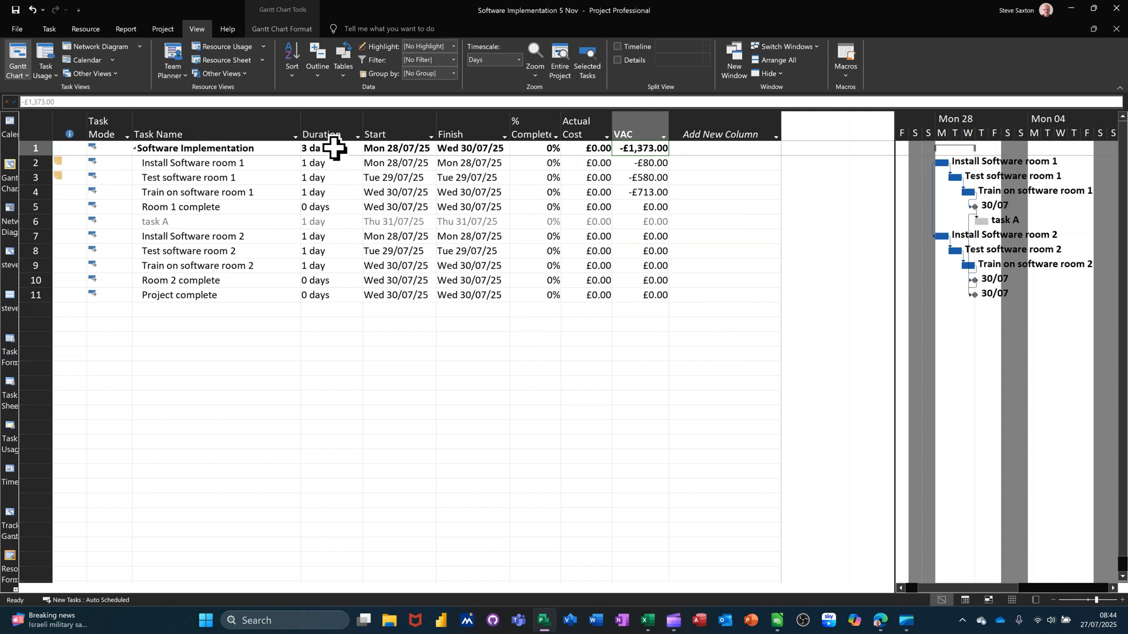
Switch to the built-in Entry table to compare its columns, and return to the custom Saxo table.
left_click(344, 73)
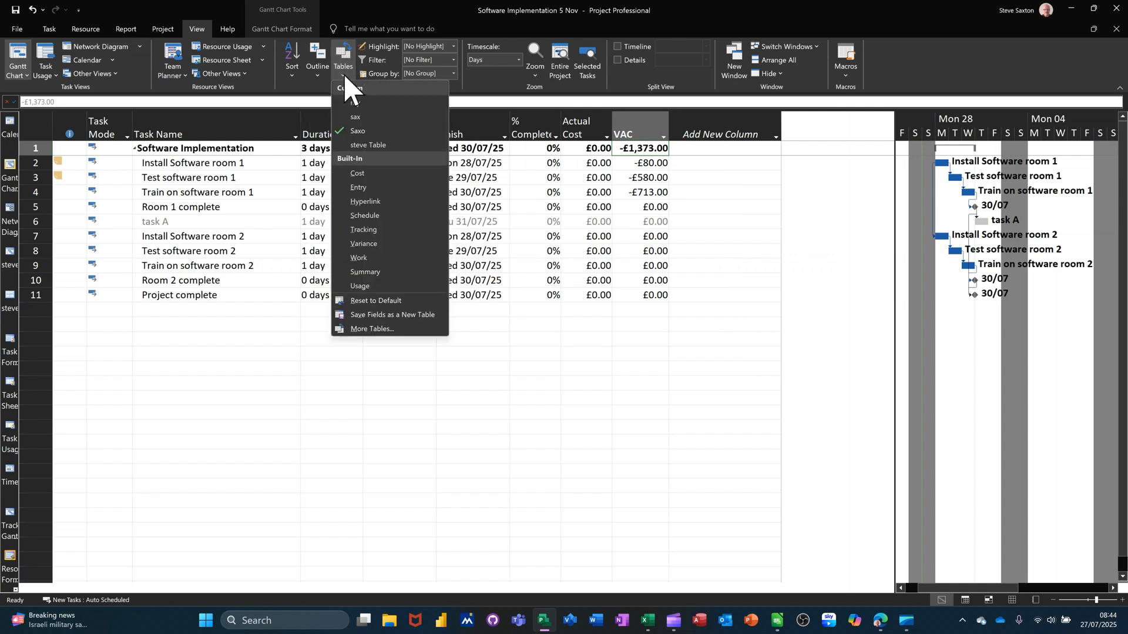
left_click(368, 188)
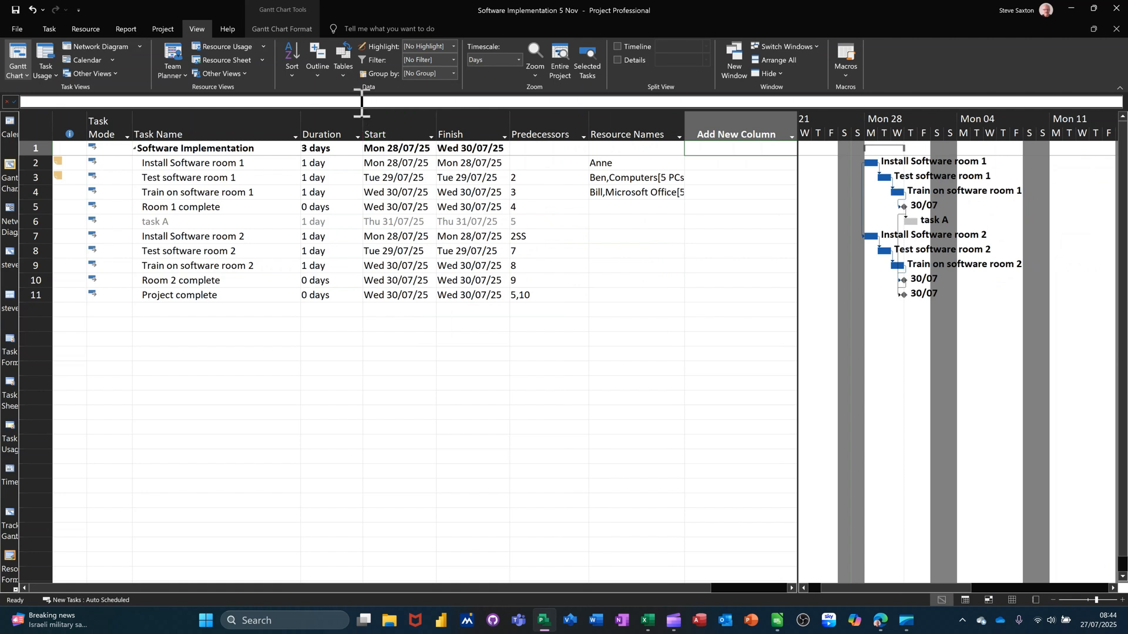
left_click(343, 72)
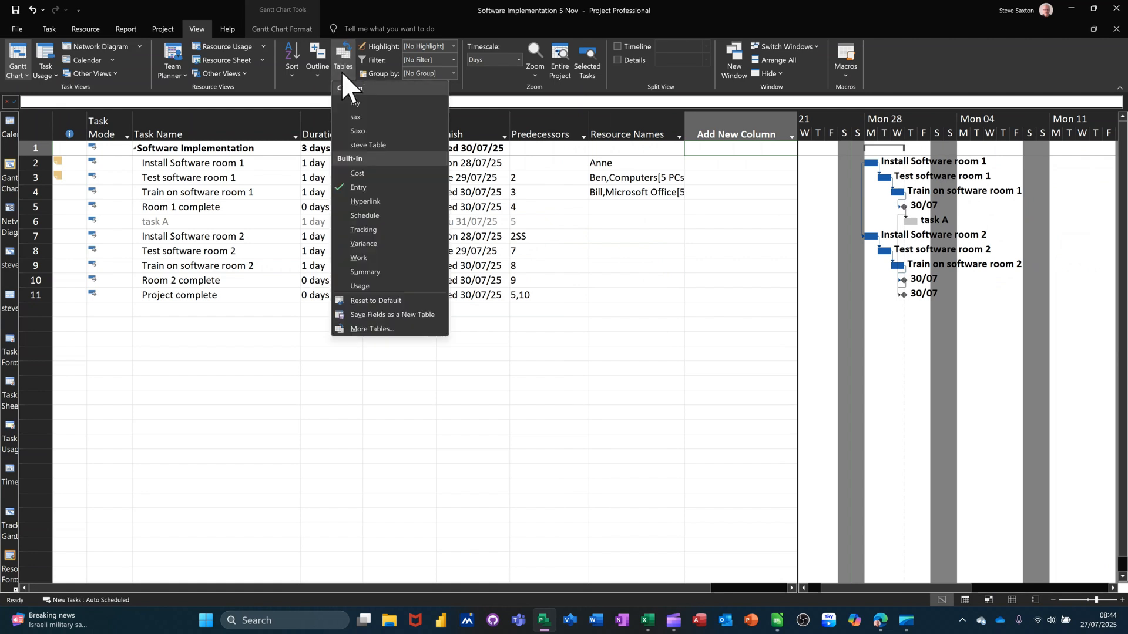
left_click(370, 134)
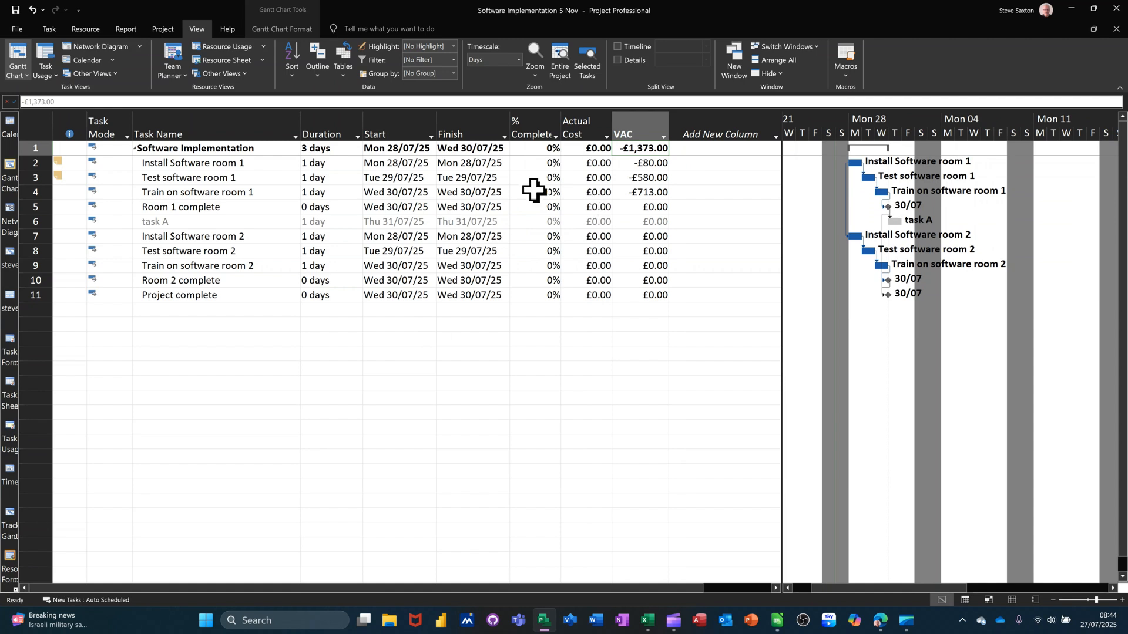
Start a new task table definition named Bob and add the ID and Name fields to it.
left_click(344, 73)
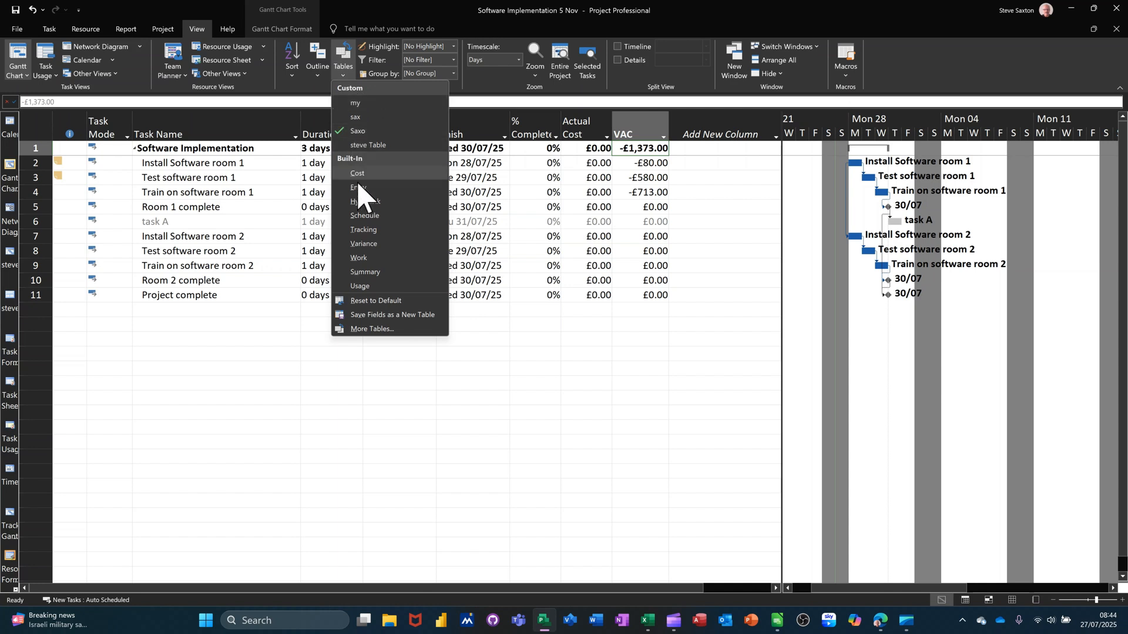
left_click(371, 329)
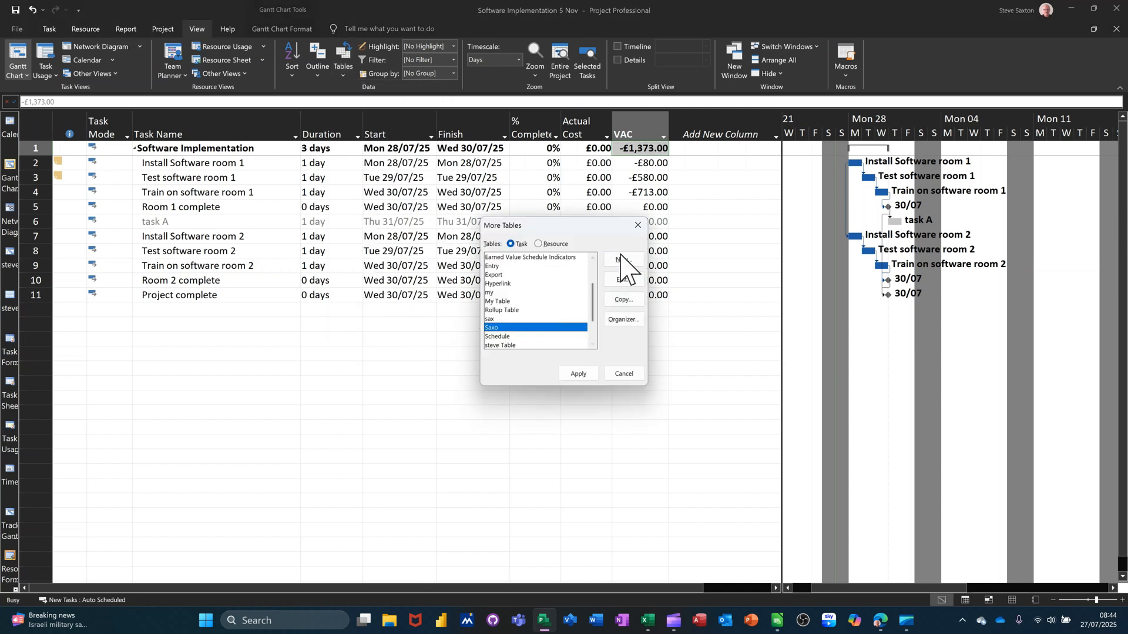
left_click(622, 260)
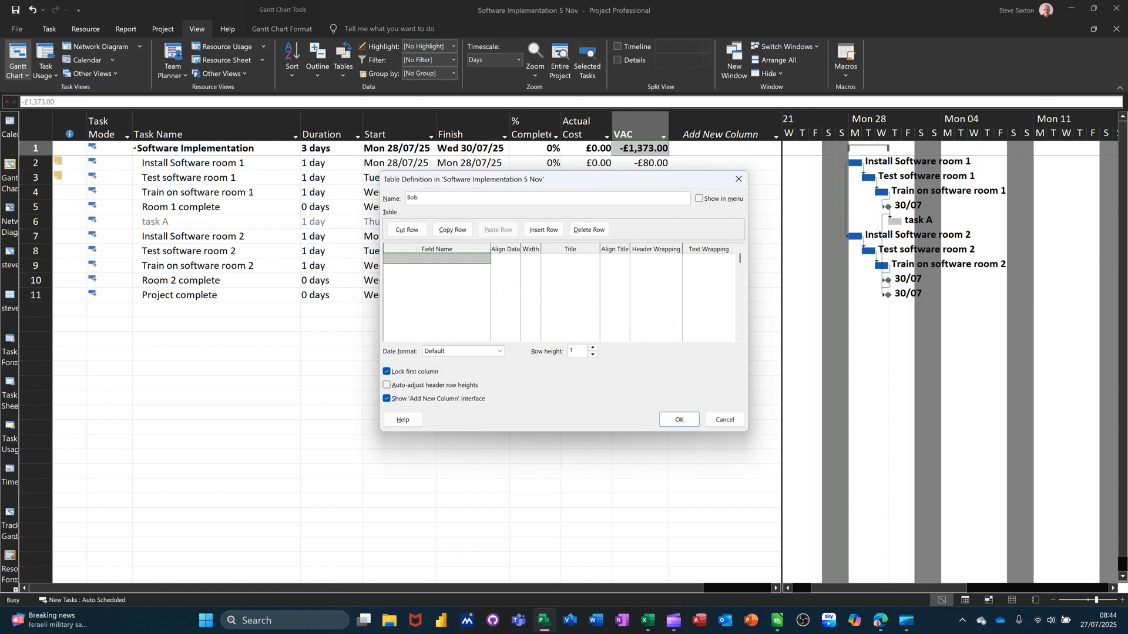
left_click(453, 258)
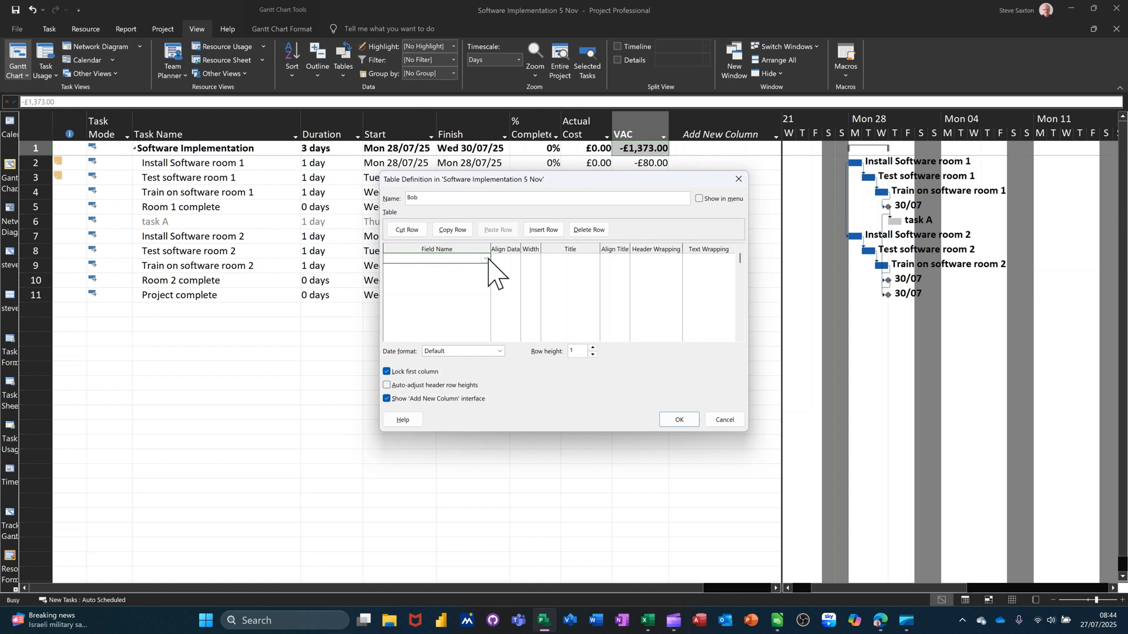
key("Return")
type("Name")
key("Return")
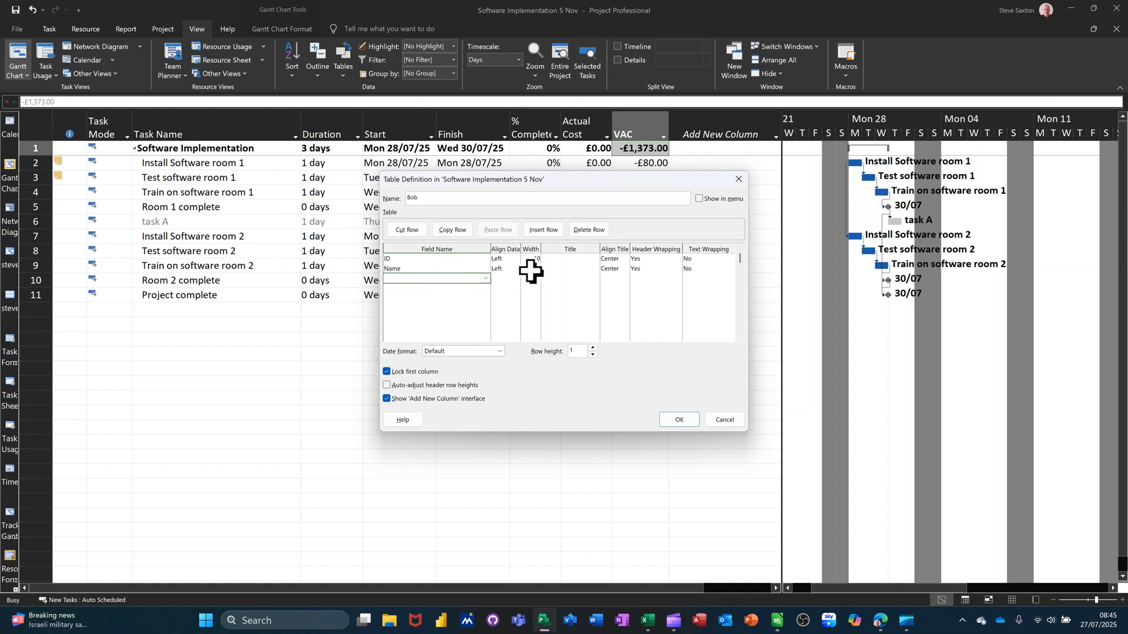
Set the Name field's column width to 20 in the new table definition.
left_click(527, 269)
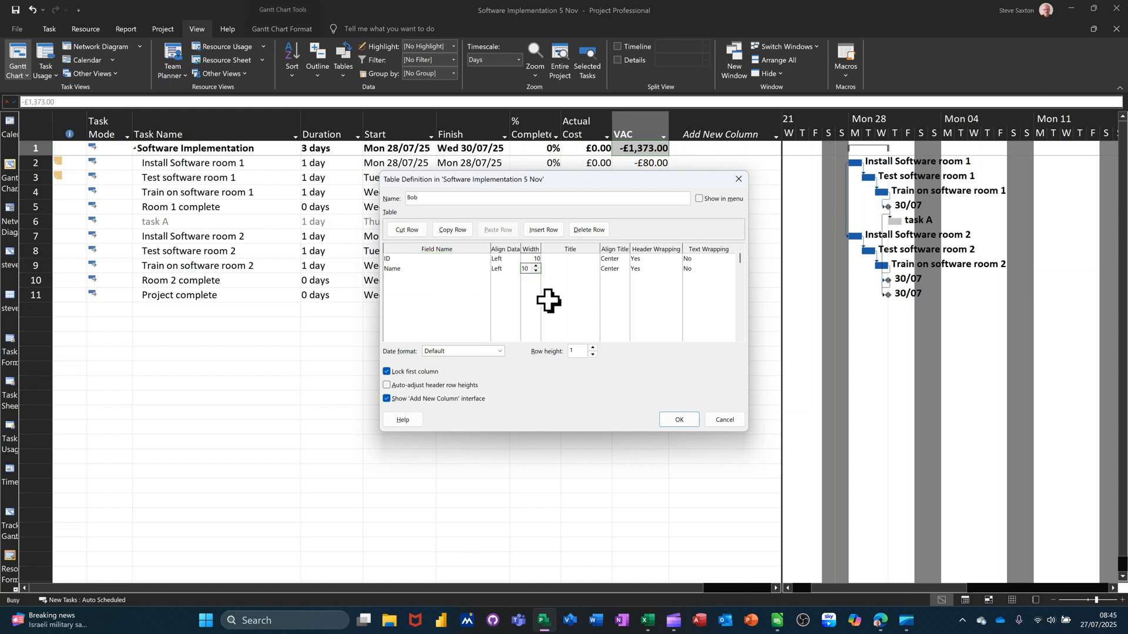
type("2")
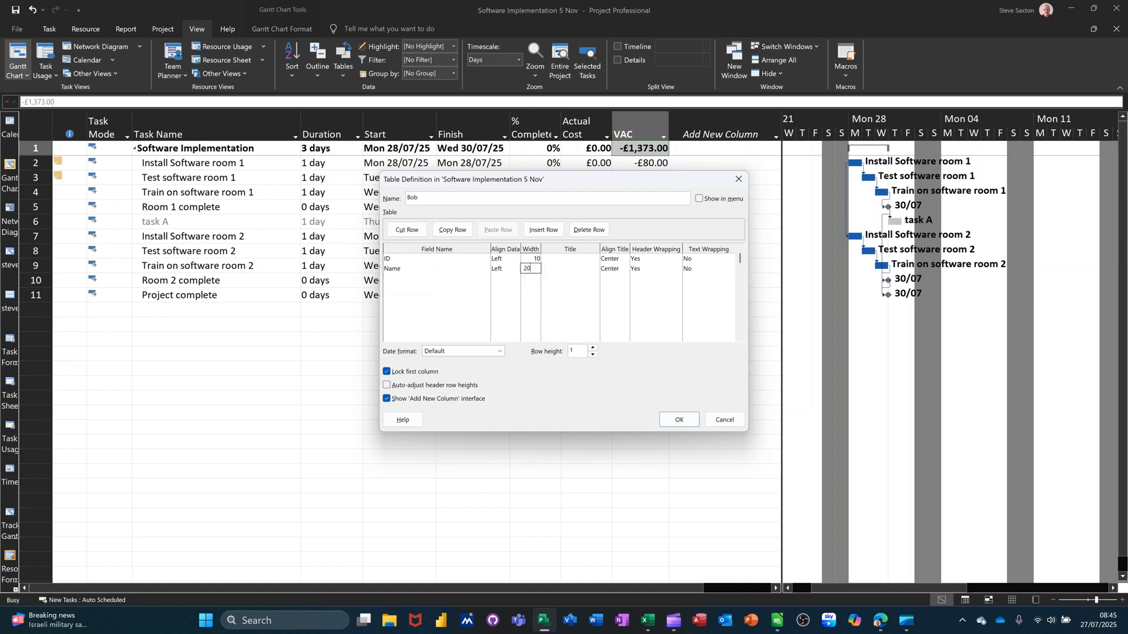
left_click(570, 269)
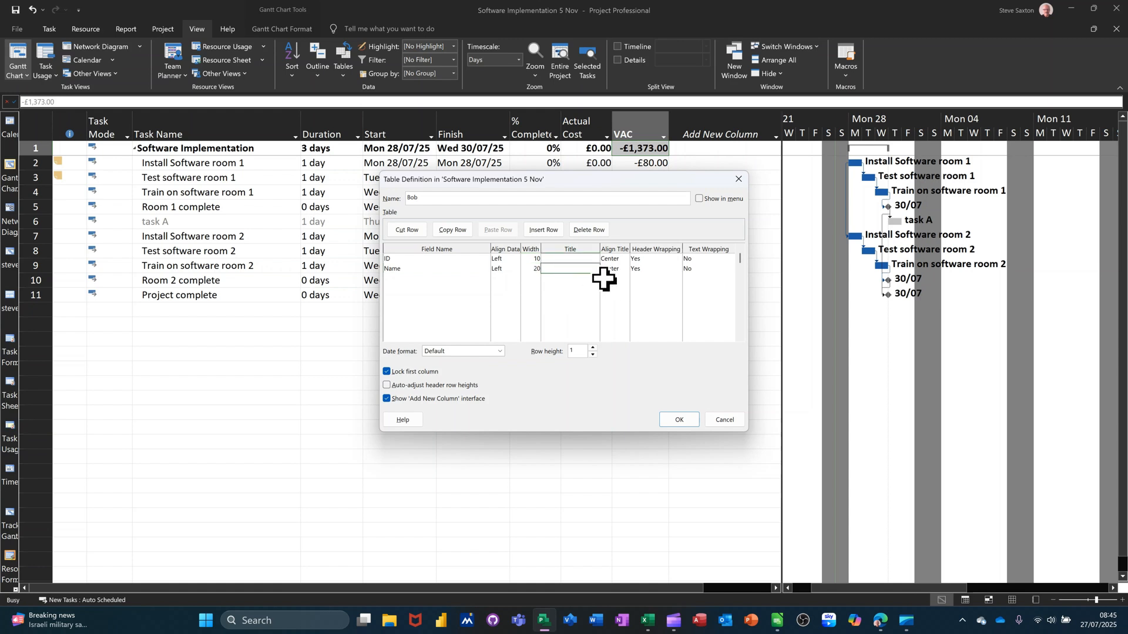
Left-align the Name field's title and add the Duration field below it in the Bob table definition.
left_click(621, 270)
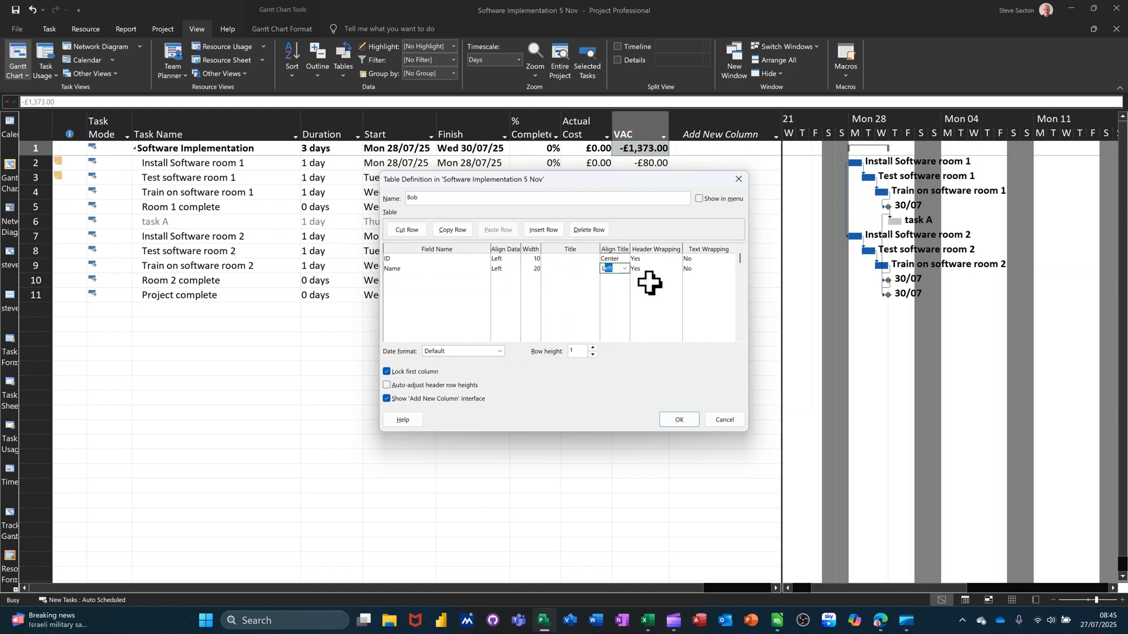
left_click(664, 271)
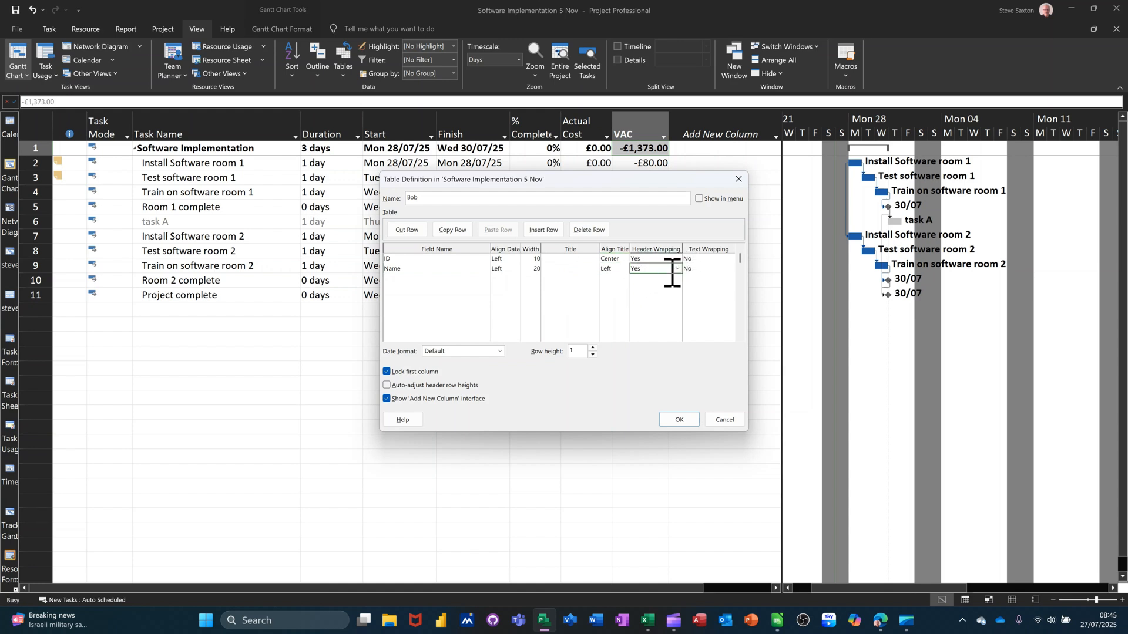
left_click(419, 279)
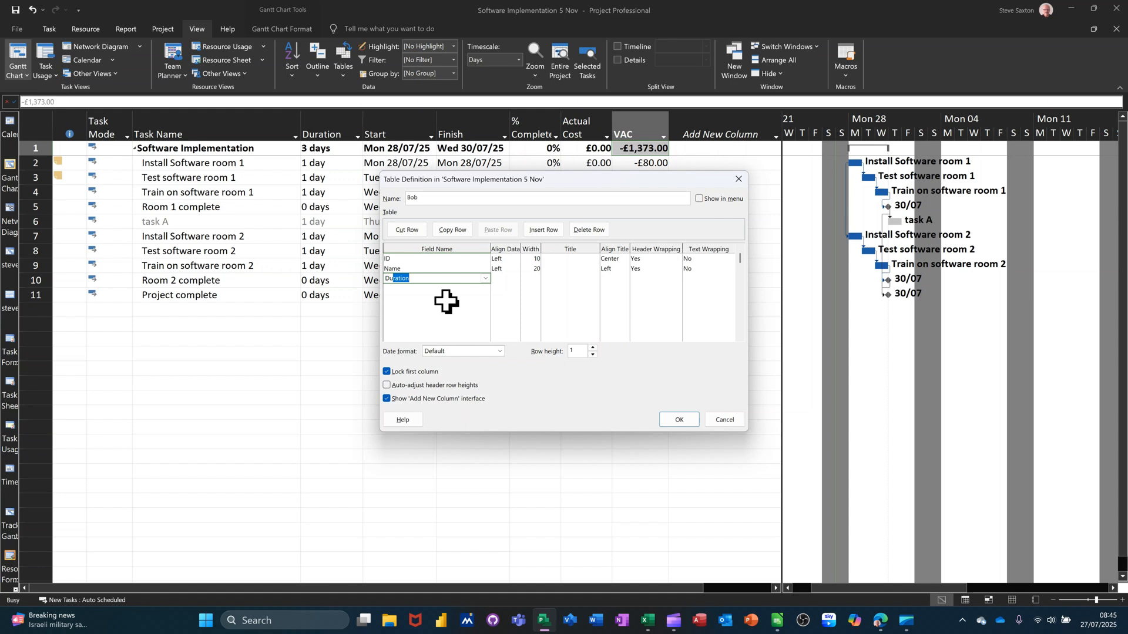
type("Du")
key("Return")
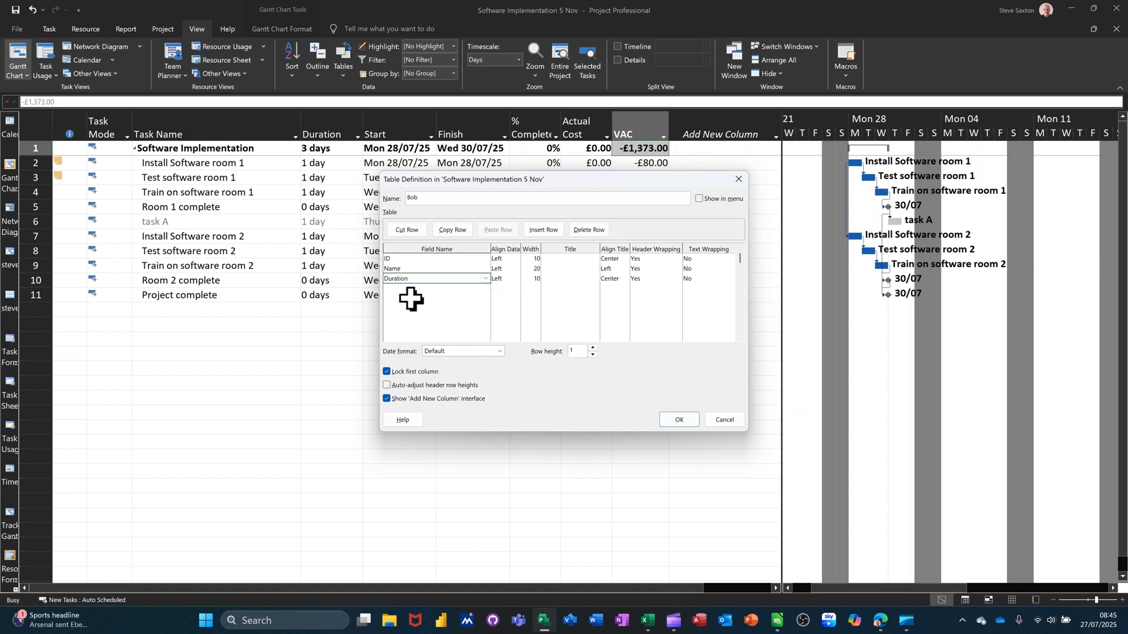
Add the % Complete, Actual Cost and VAC fields below Duration in the table definition.
key("Return")
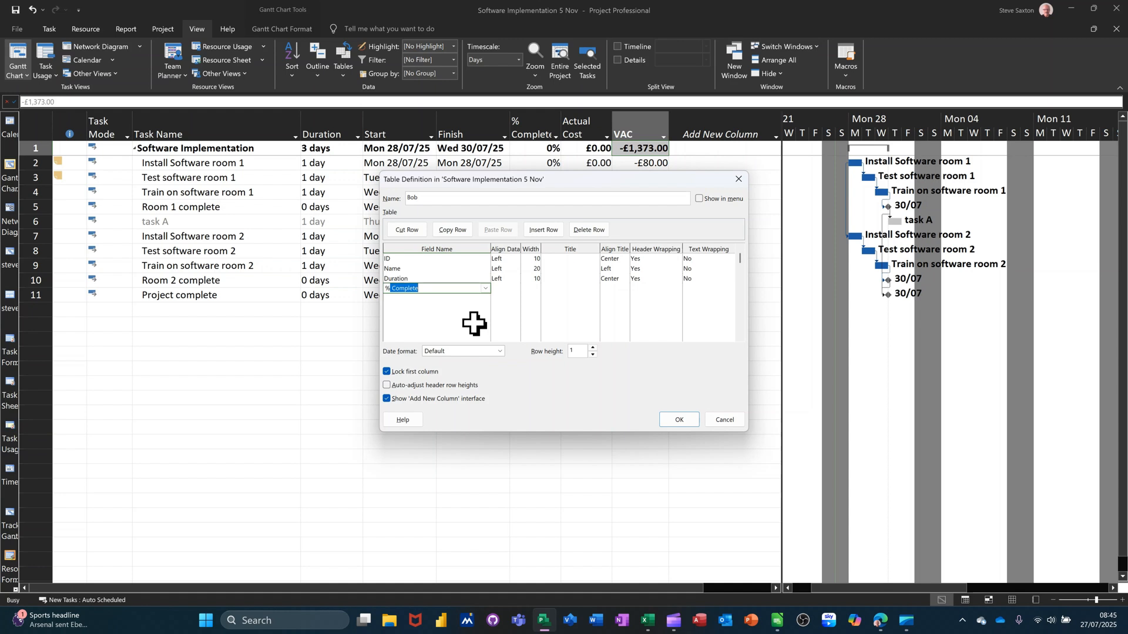
key("Return")
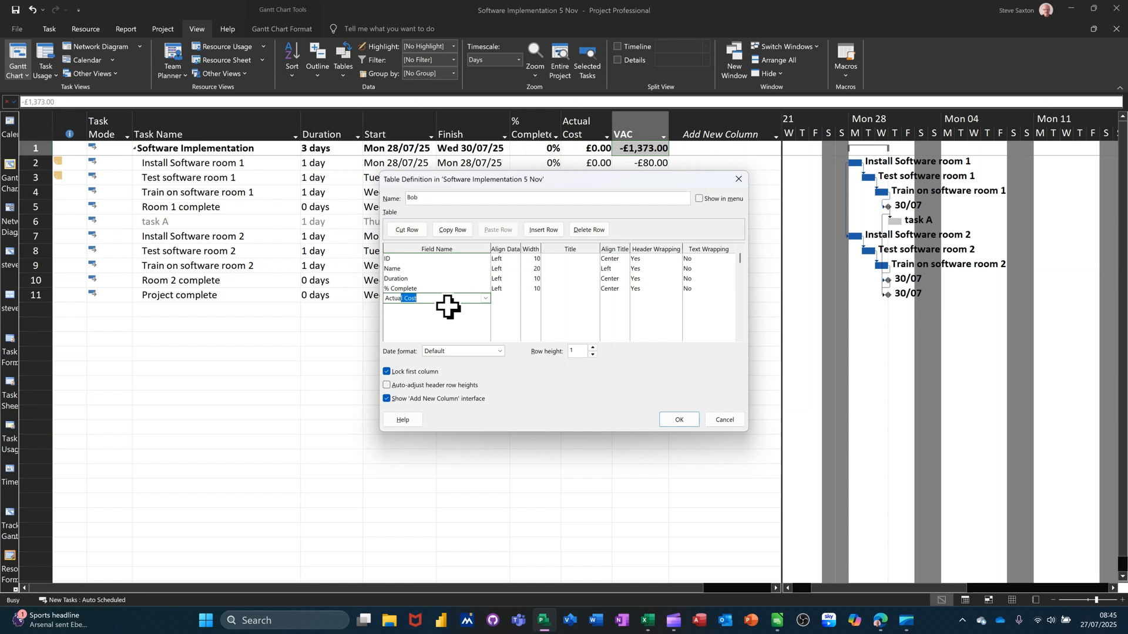
key("Return")
left_click(434, 308)
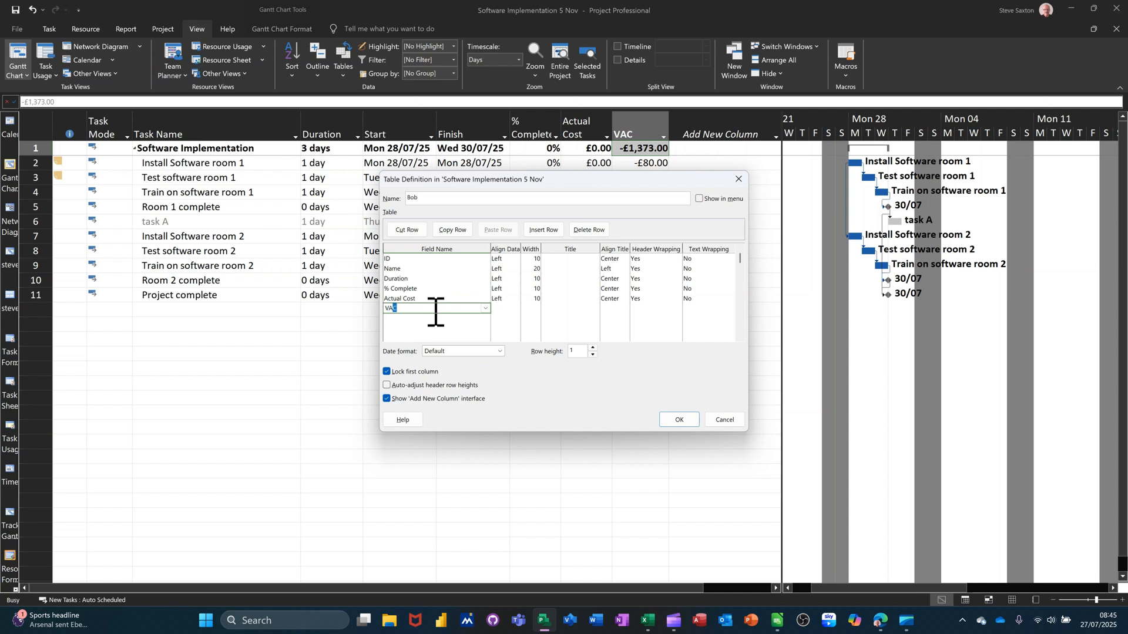
key("Return")
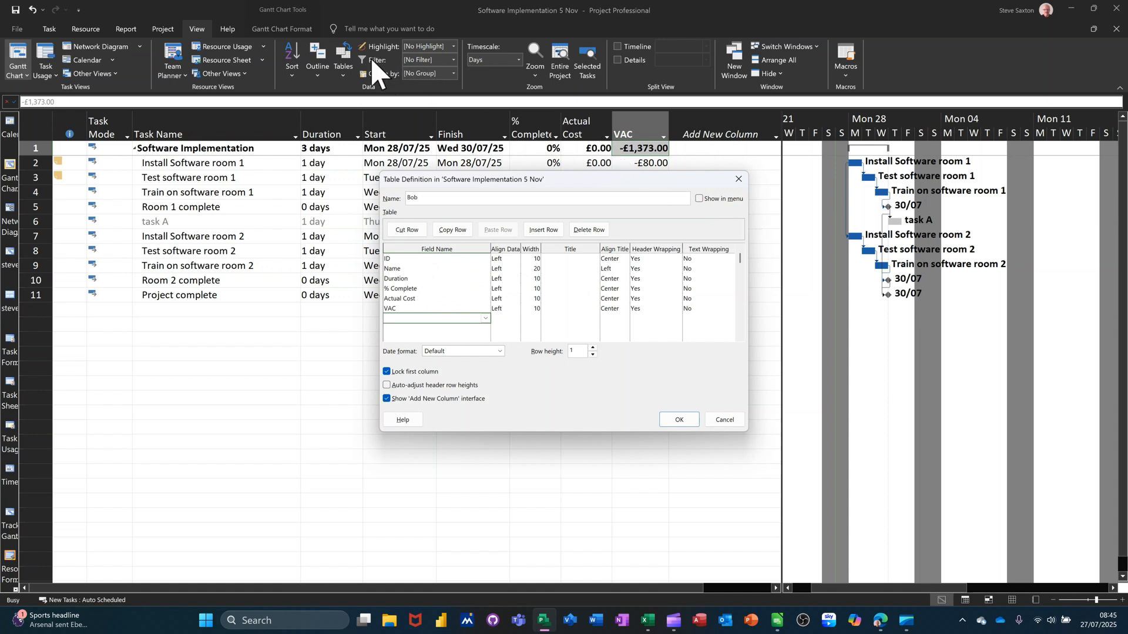
Make the Bob table show in the menu, save its definition and apply it to the Gantt Chart.
left_click(699, 199)
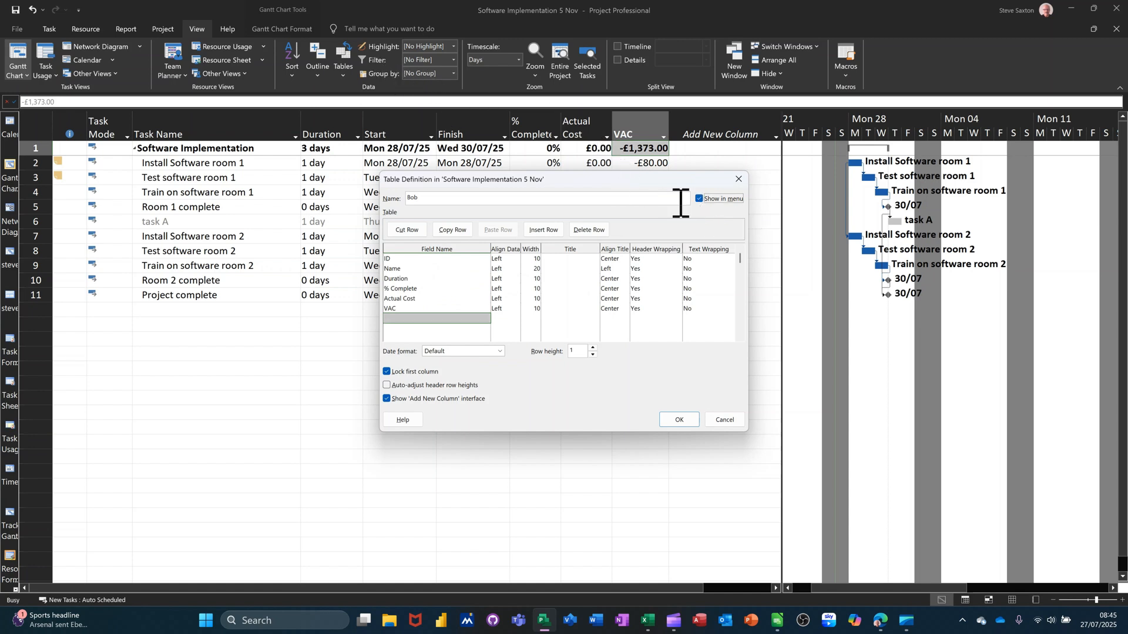
left_click(679, 419)
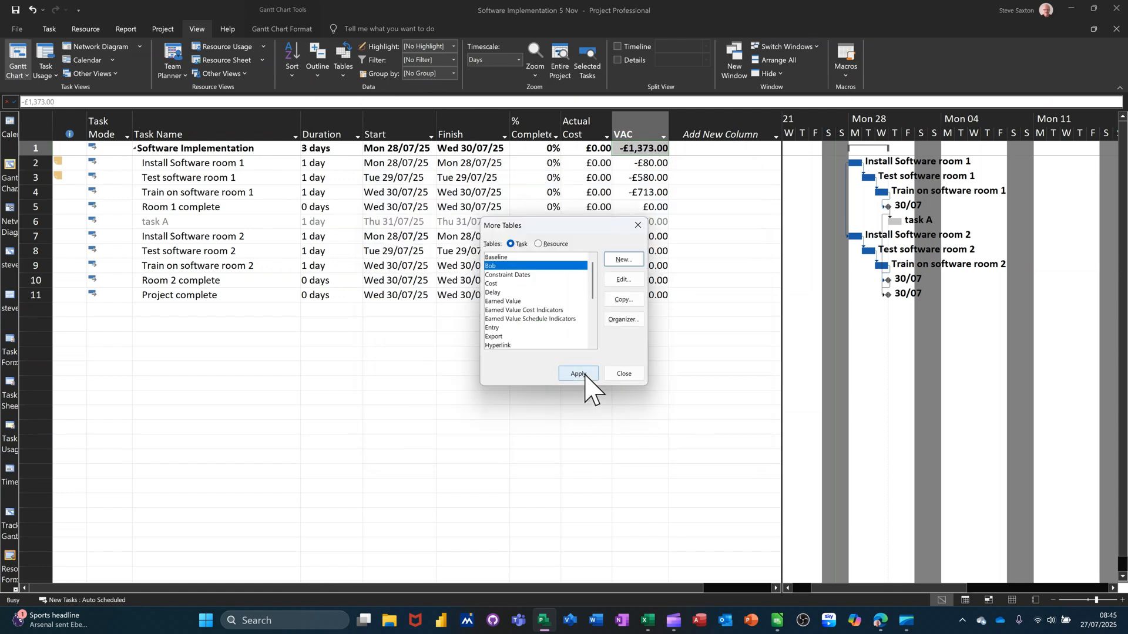
left_click(577, 374)
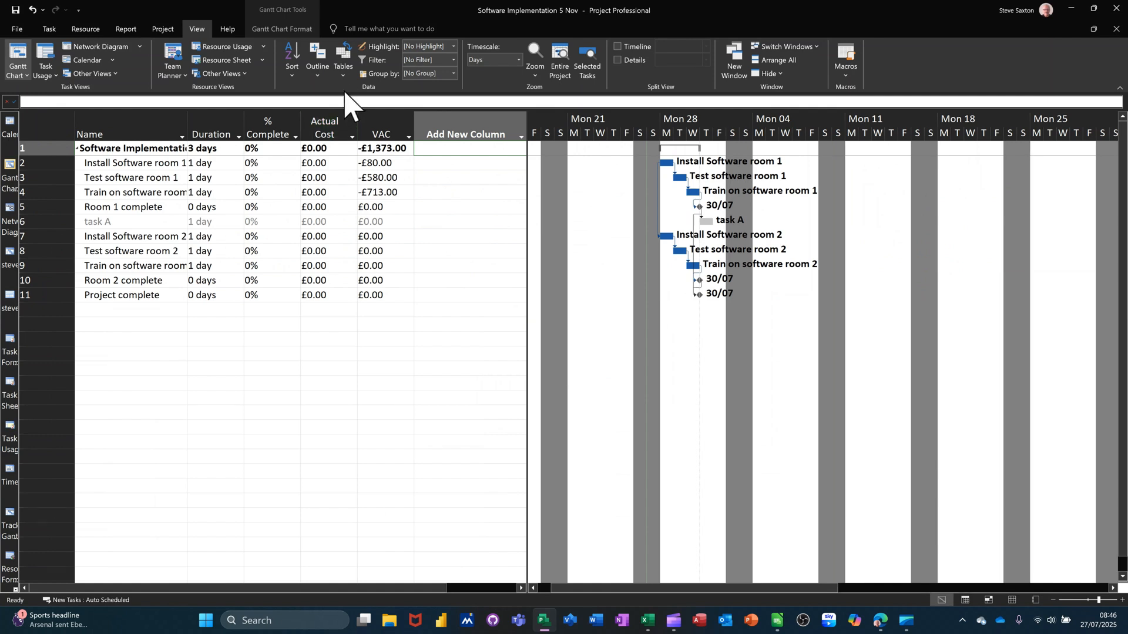
Switch to the custom Saxo table and open the Organizer, selecting Bob and finally Saxo among the project's own tables.
left_click(344, 74)
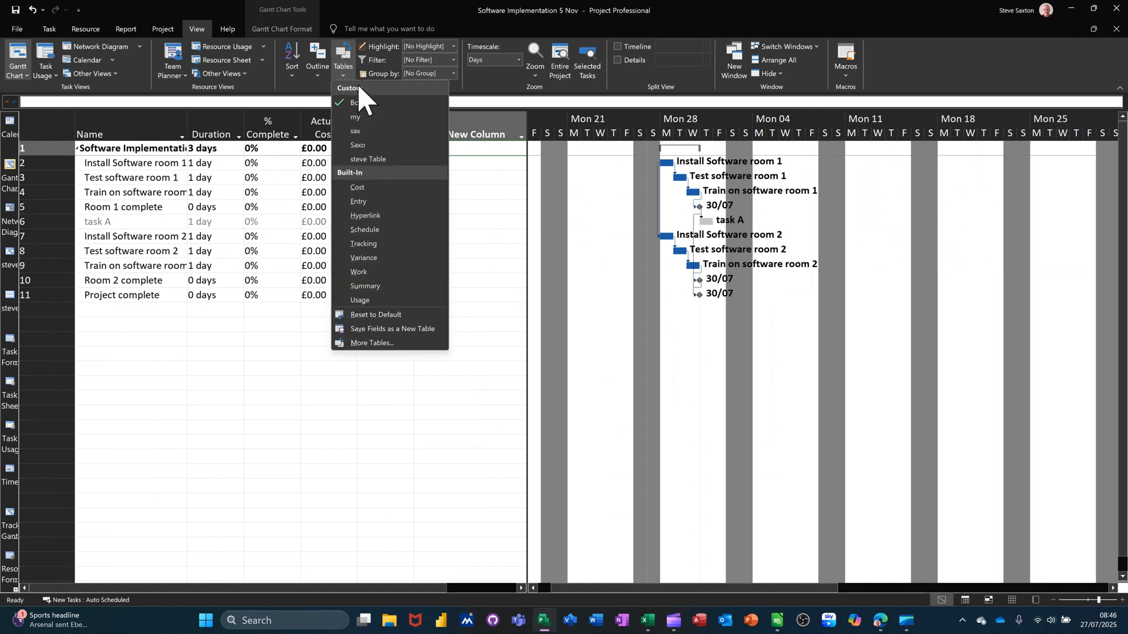
left_click(372, 144)
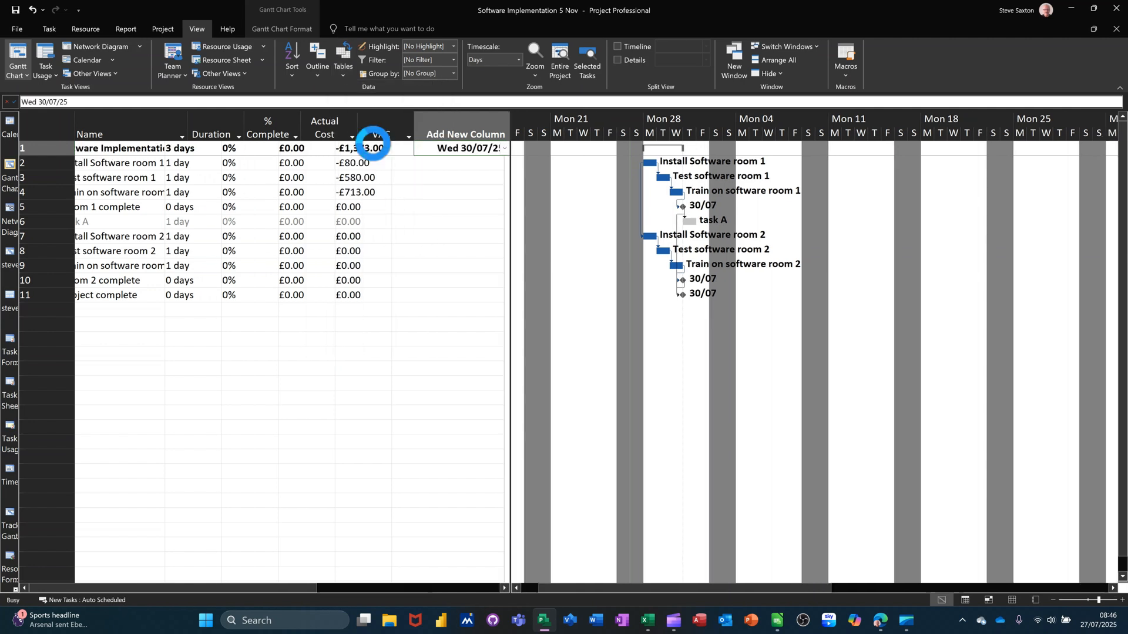
left_click(344, 69)
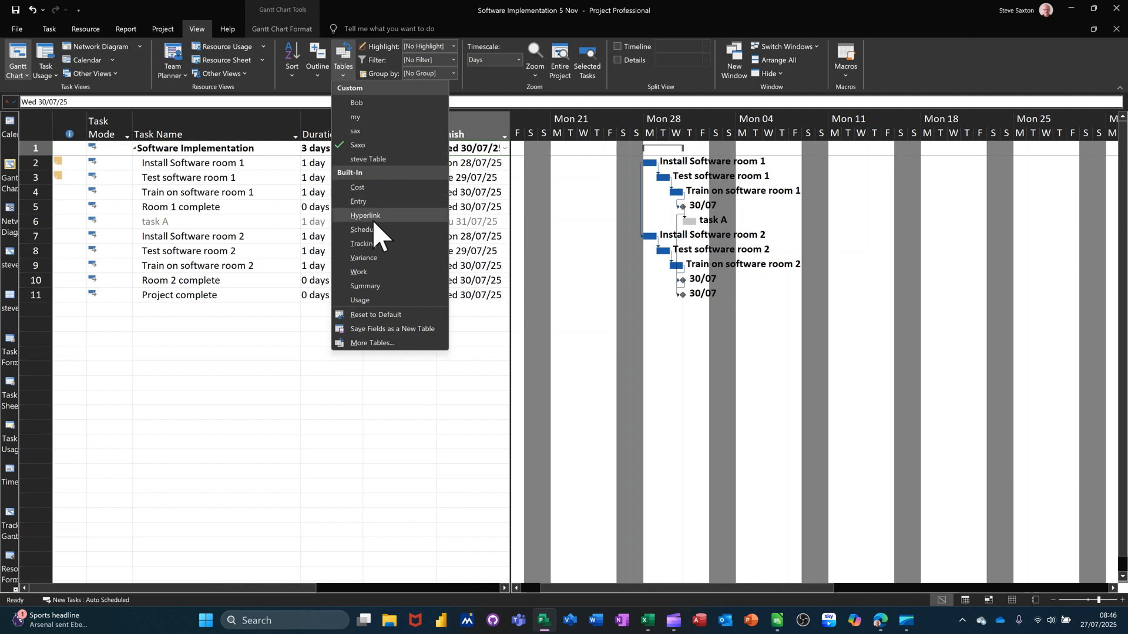
left_click(366, 344)
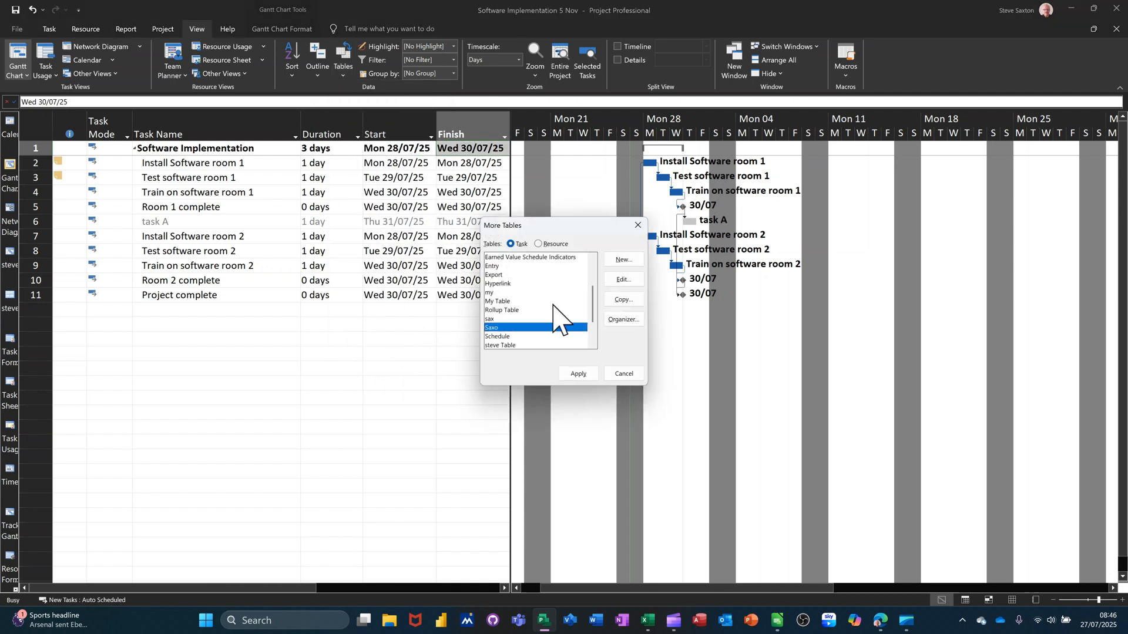
left_click(619, 321)
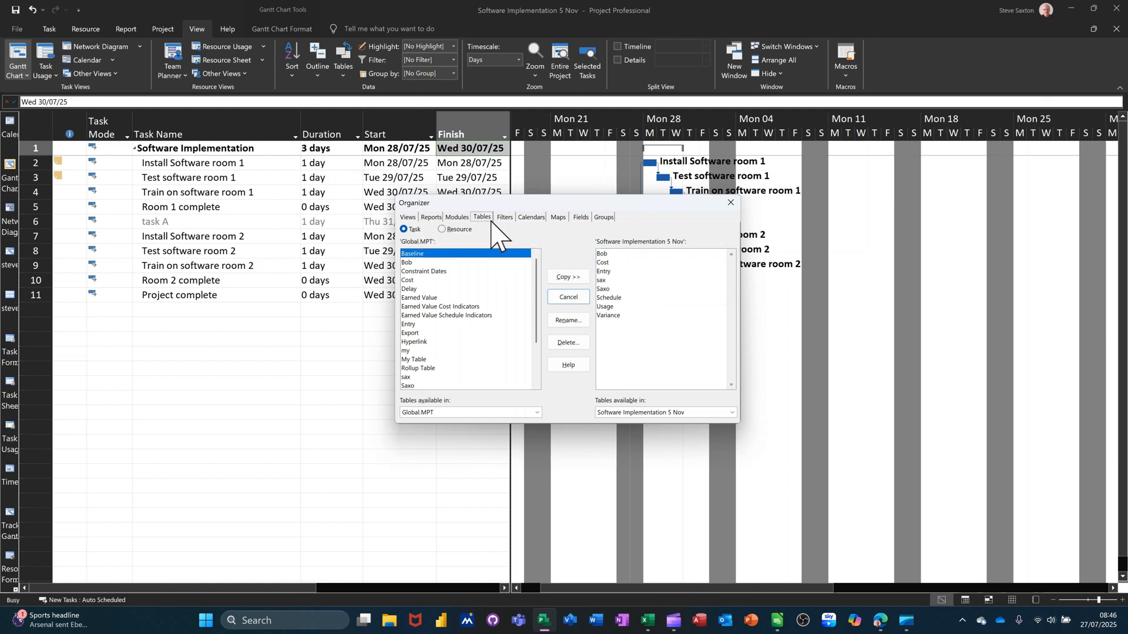
left_click(609, 253)
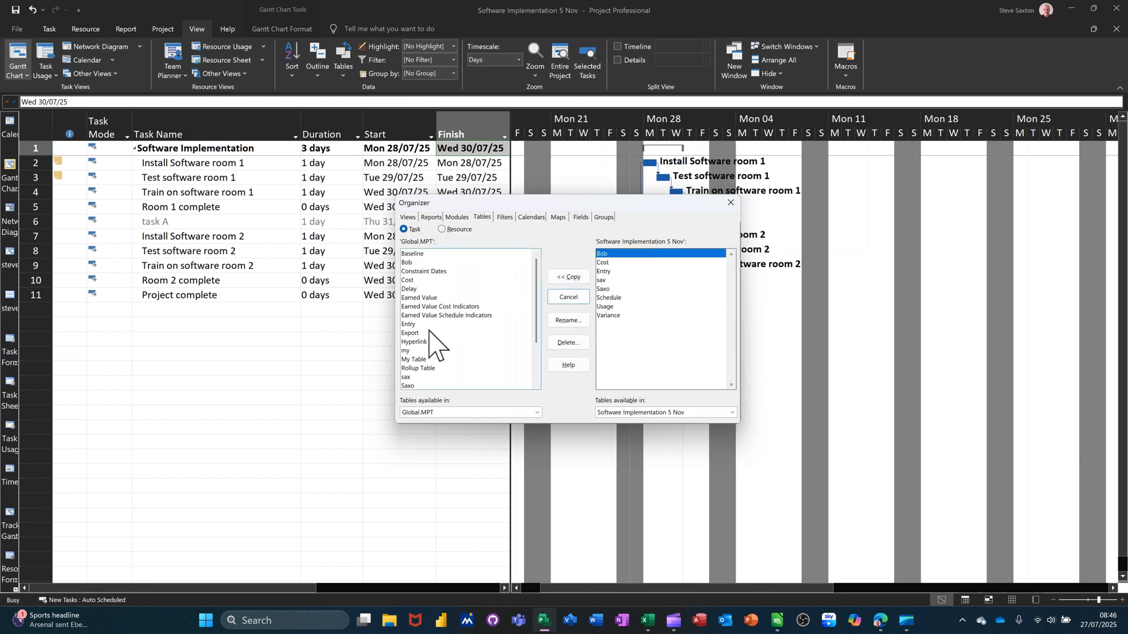
left_click(608, 289)
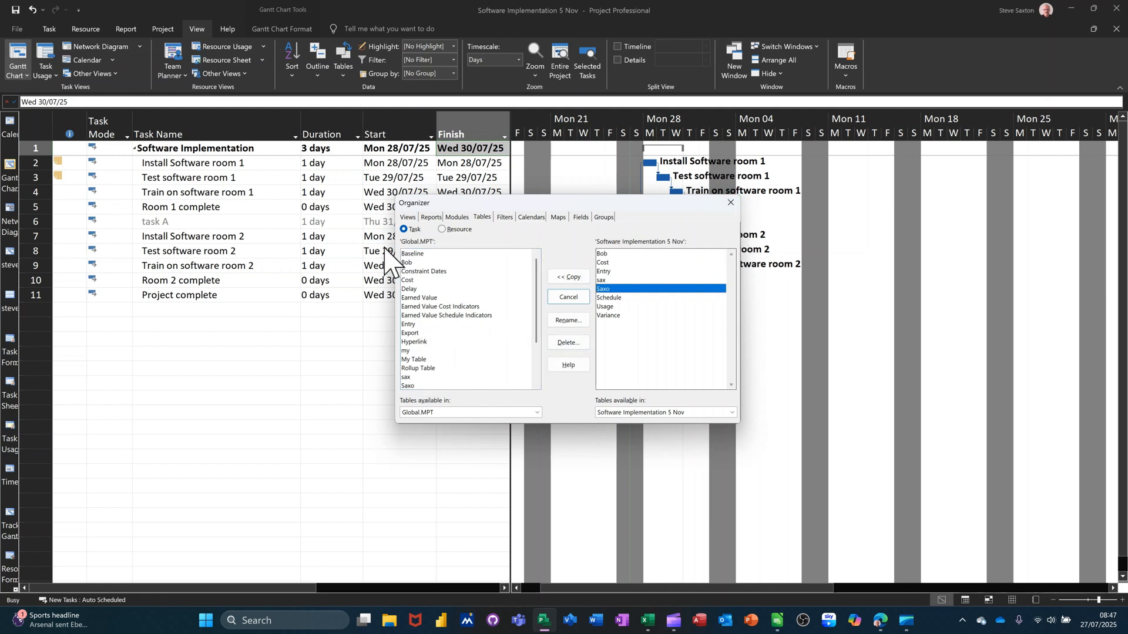
Examine the Organizer's views, reports, modules, tables, filters, calendars, maps, fields and groups in the global template and project, then close it.
left_click(407, 217)
left_click(435, 218)
left_click(459, 217)
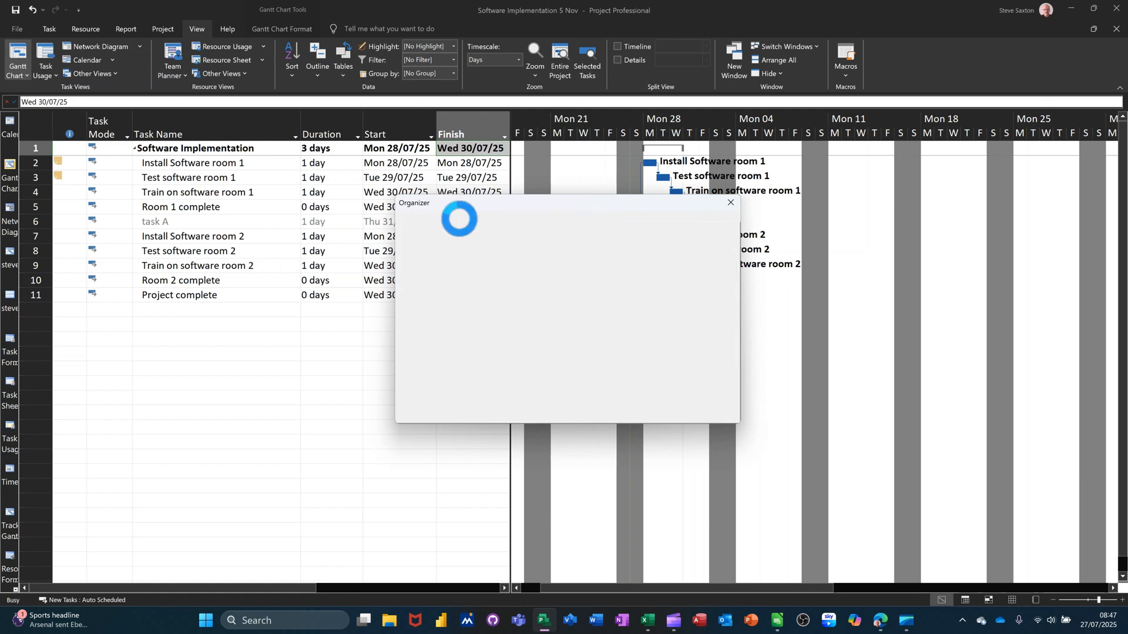
left_click(481, 218)
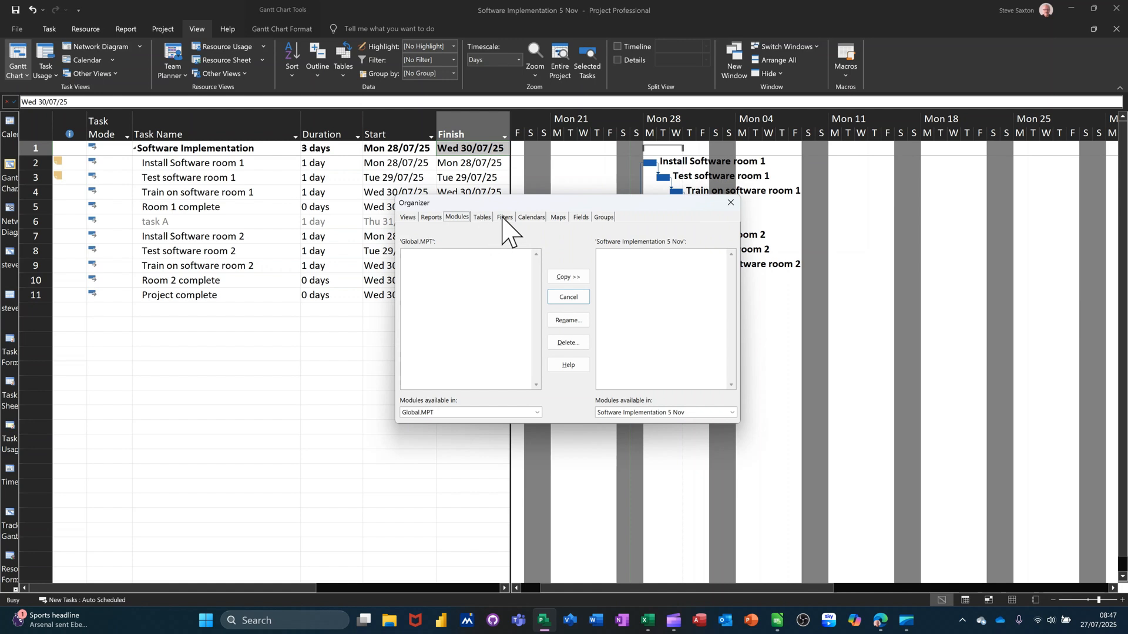
left_click(505, 218)
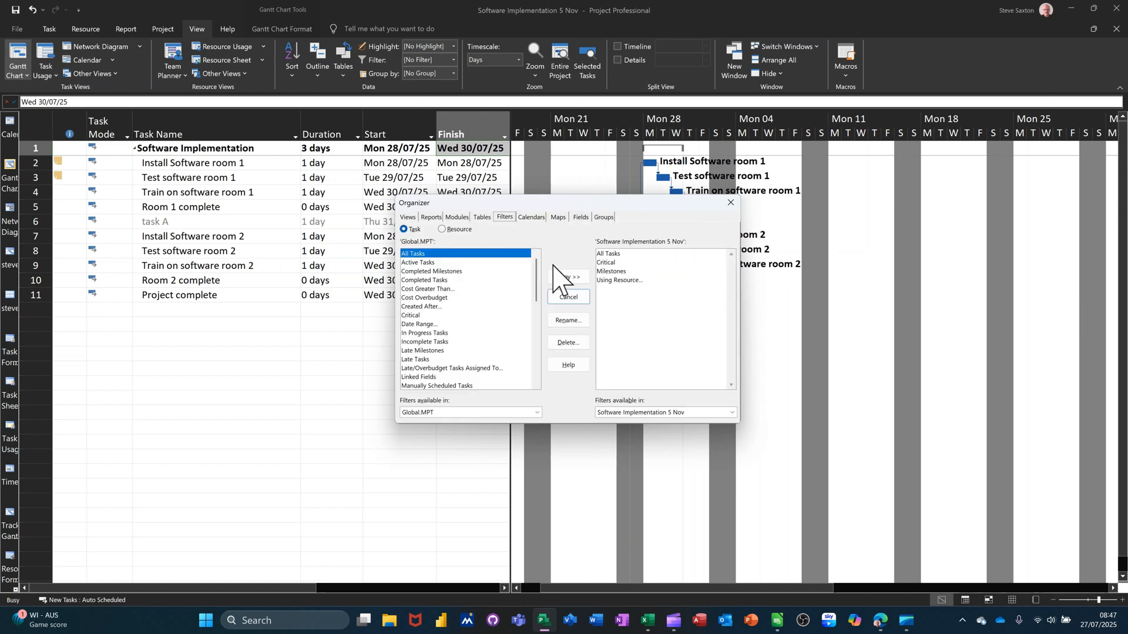
left_click(532, 218)
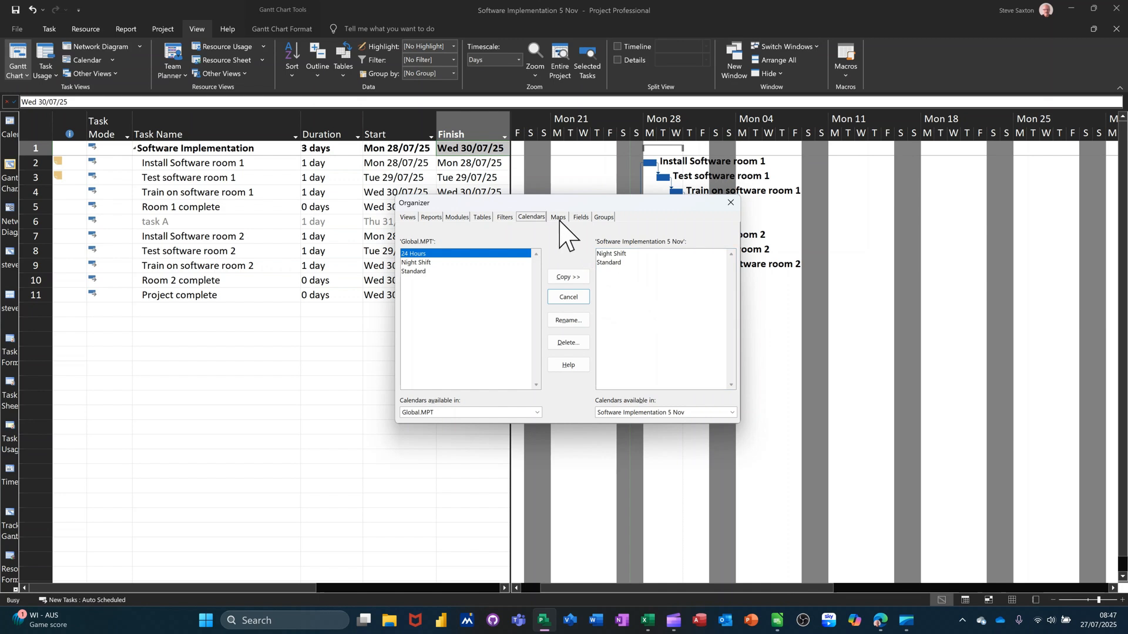
left_click(558, 218)
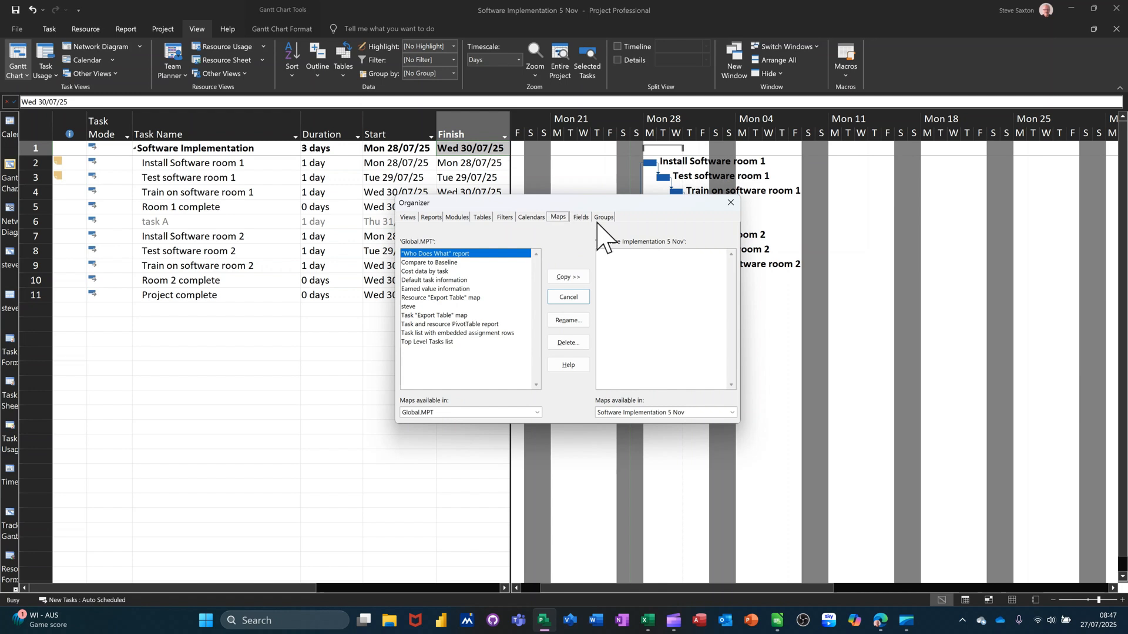
left_click(588, 219)
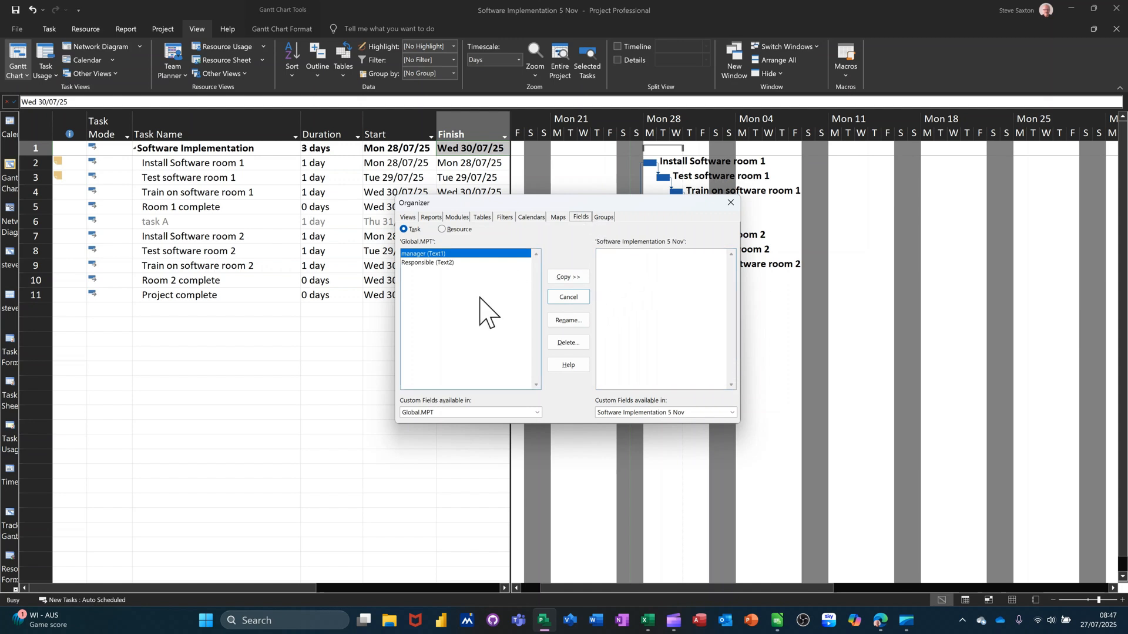
left_click(602, 218)
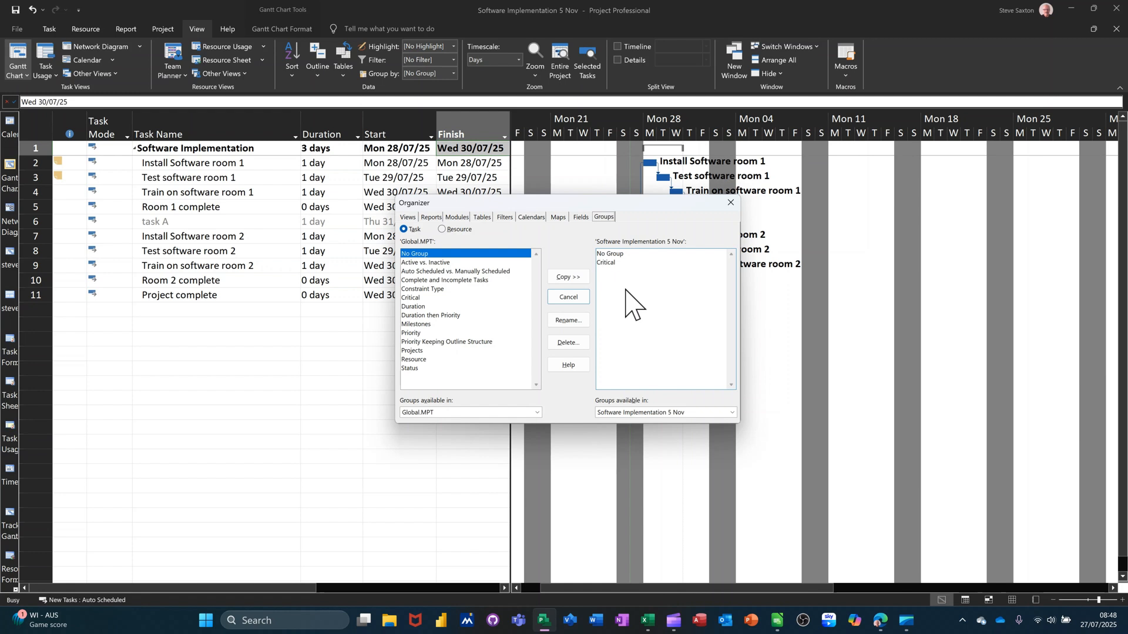
left_click(730, 203)
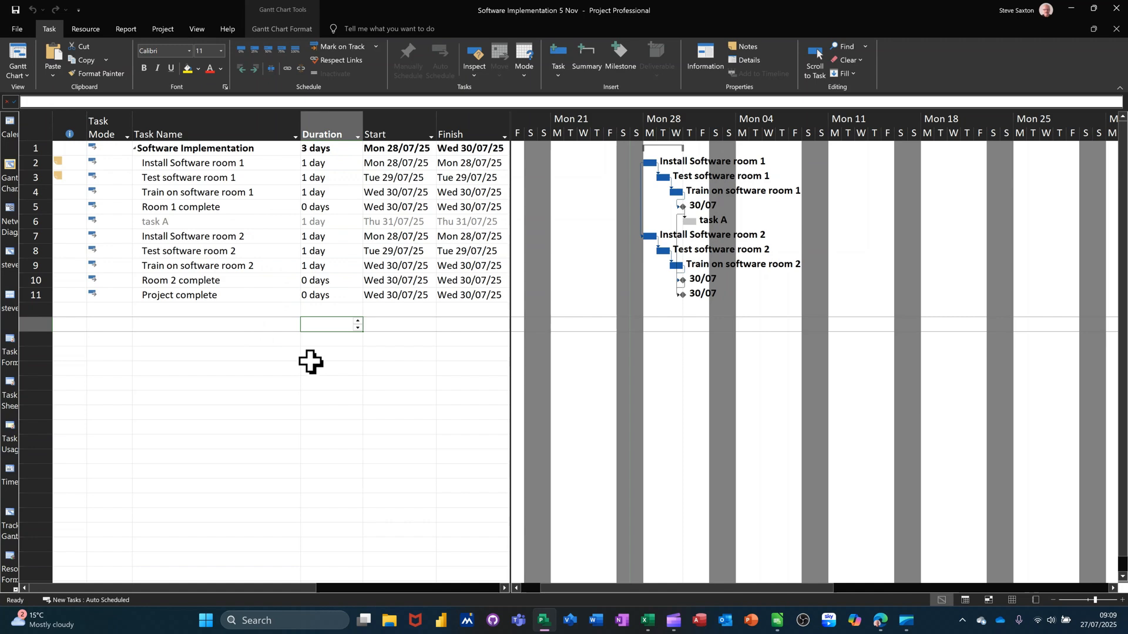
Open the RawData 2024 workbook from the Excel 2025 May folder, listing all file types, to start importing it.
left_click(17, 29)
left_click(45, 109)
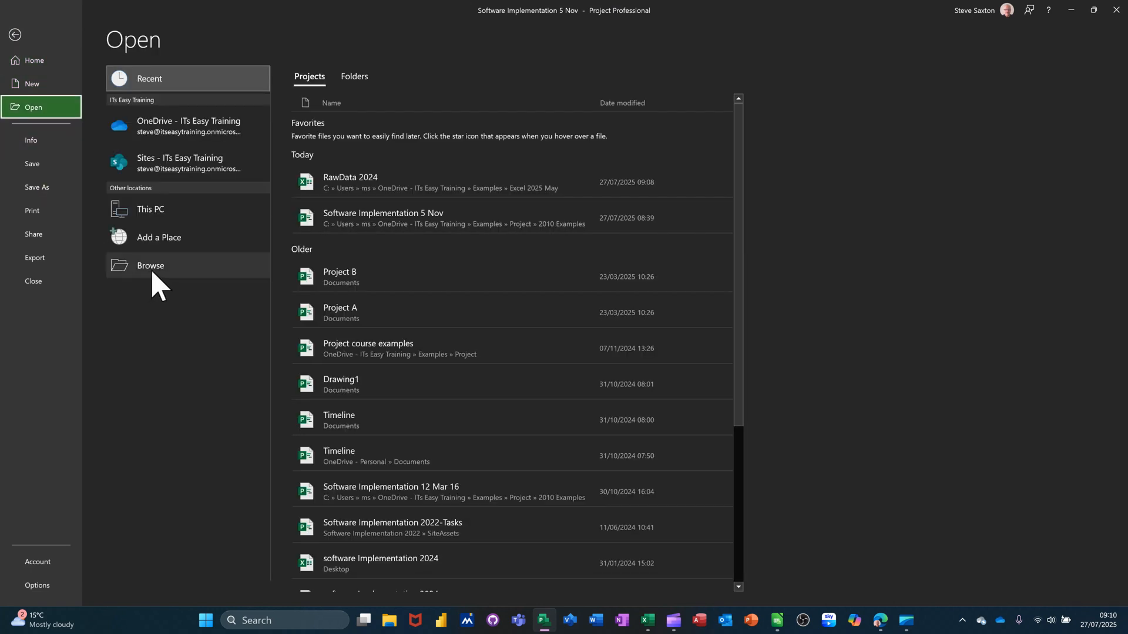
left_click(152, 272)
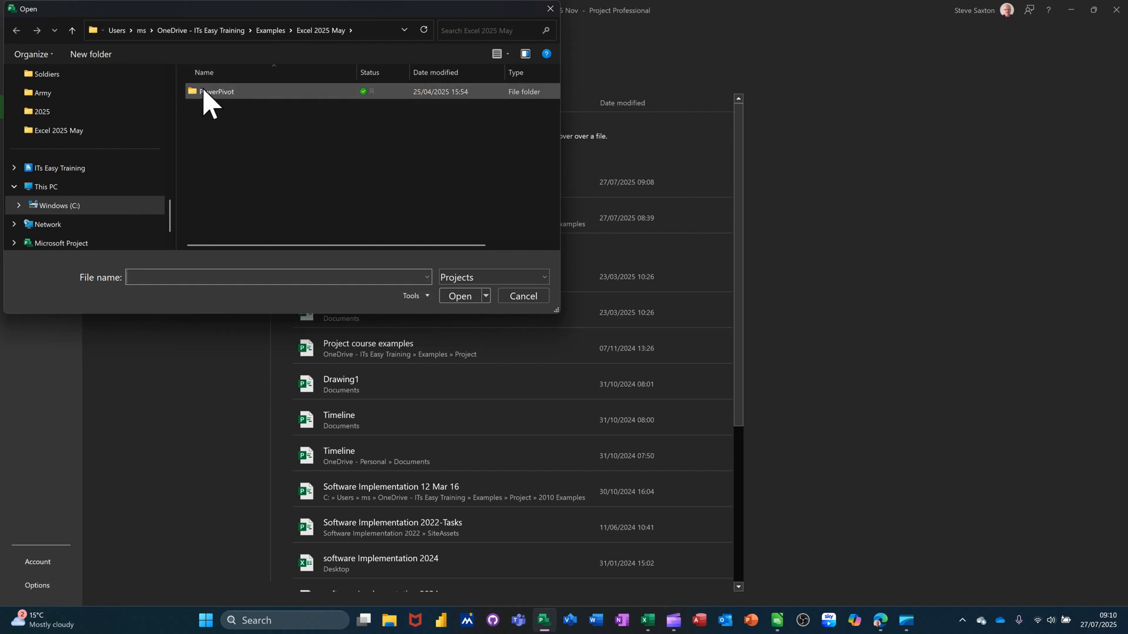
left_click(474, 277)
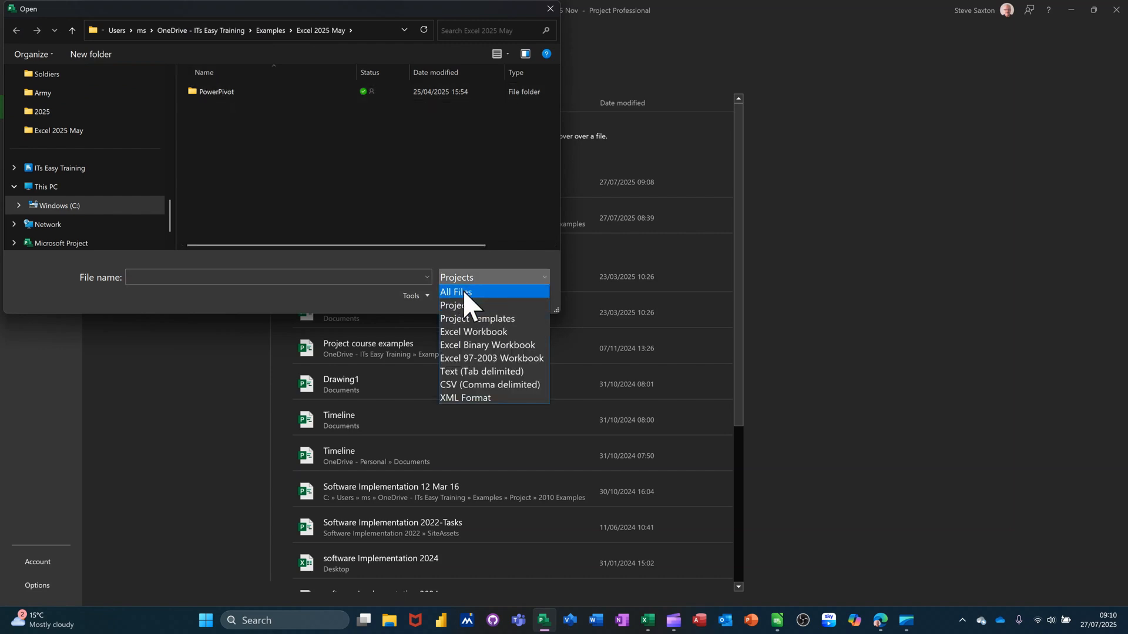
left_click(464, 292)
scroll(294, 176, "down", 6)
scroll(280, 158, "down", 3)
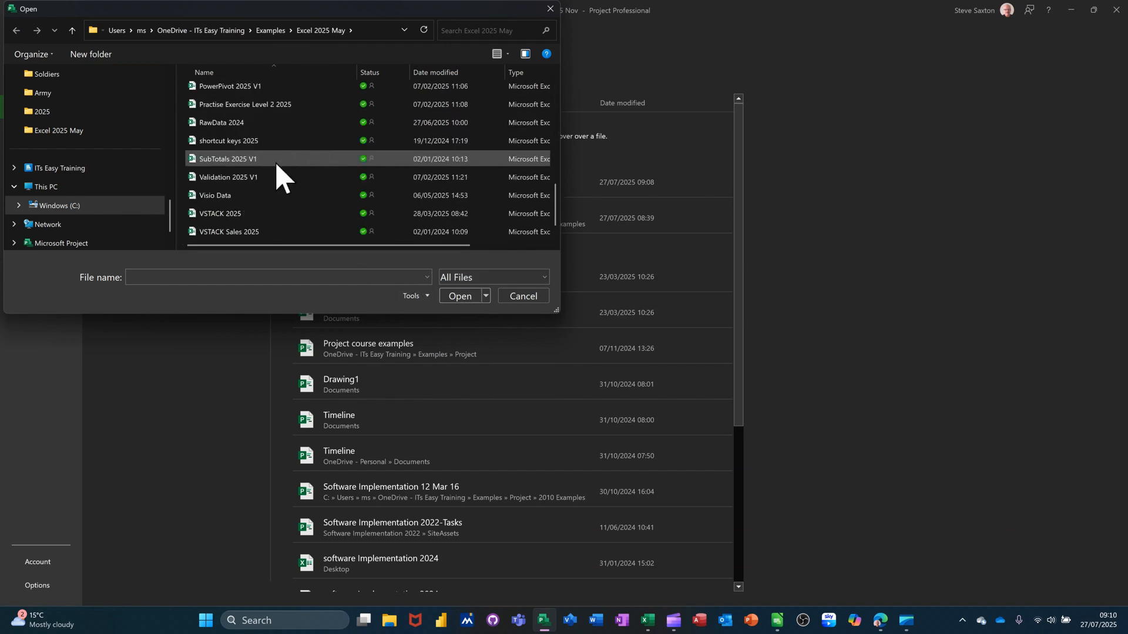
left_click(233, 124)
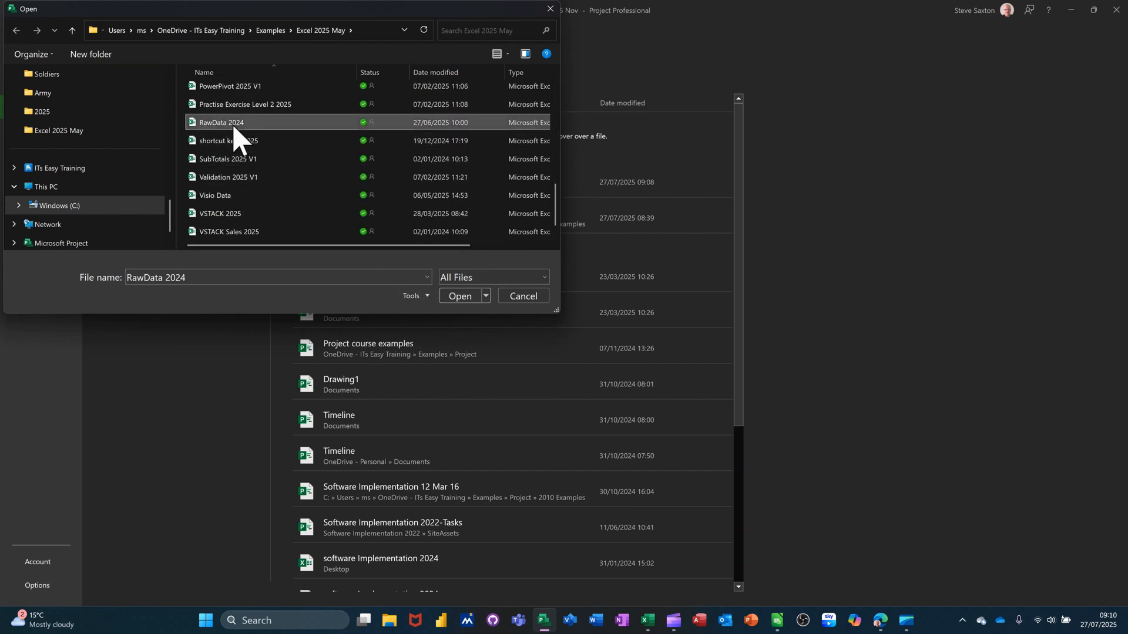
left_click(460, 296)
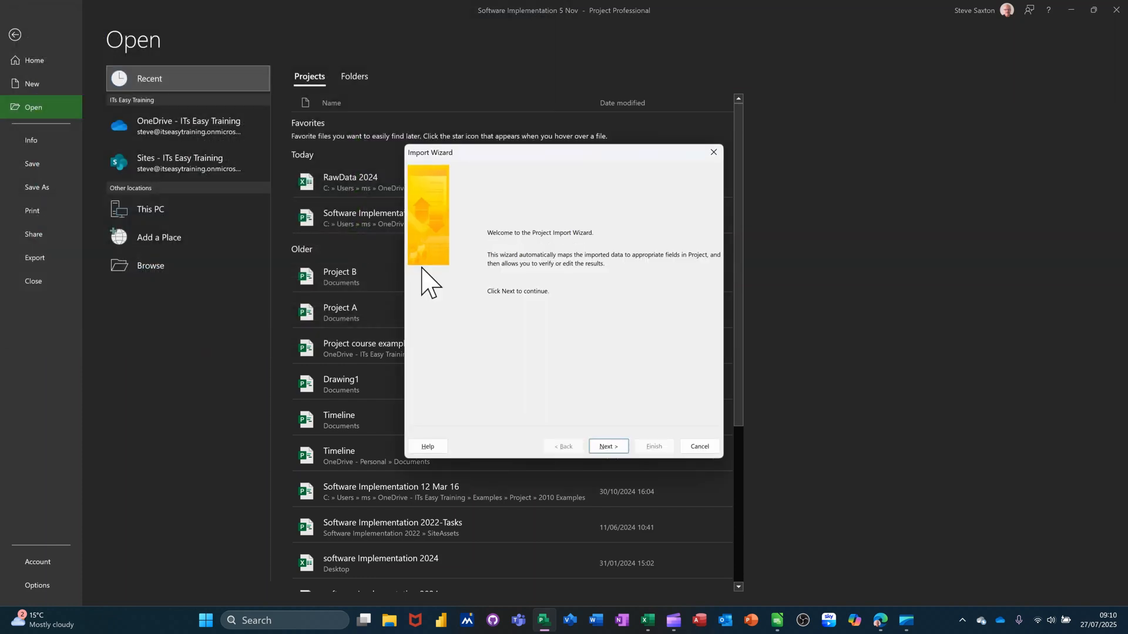
Set the import to use a new map and bring the workbook in as a new project.
left_click(609, 447)
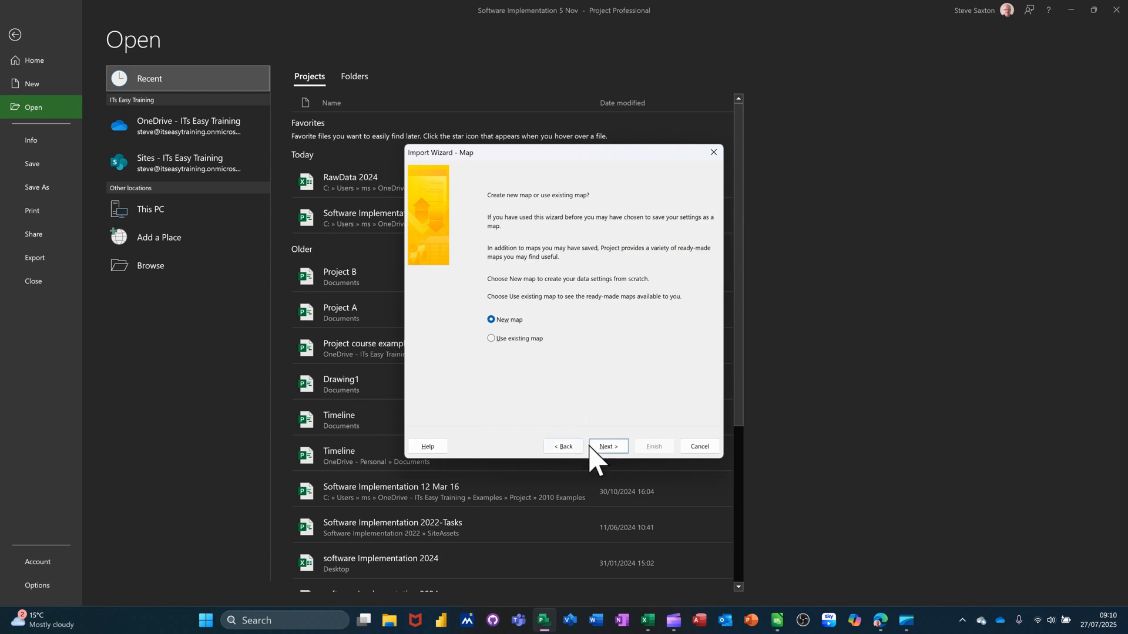
left_click(608, 446)
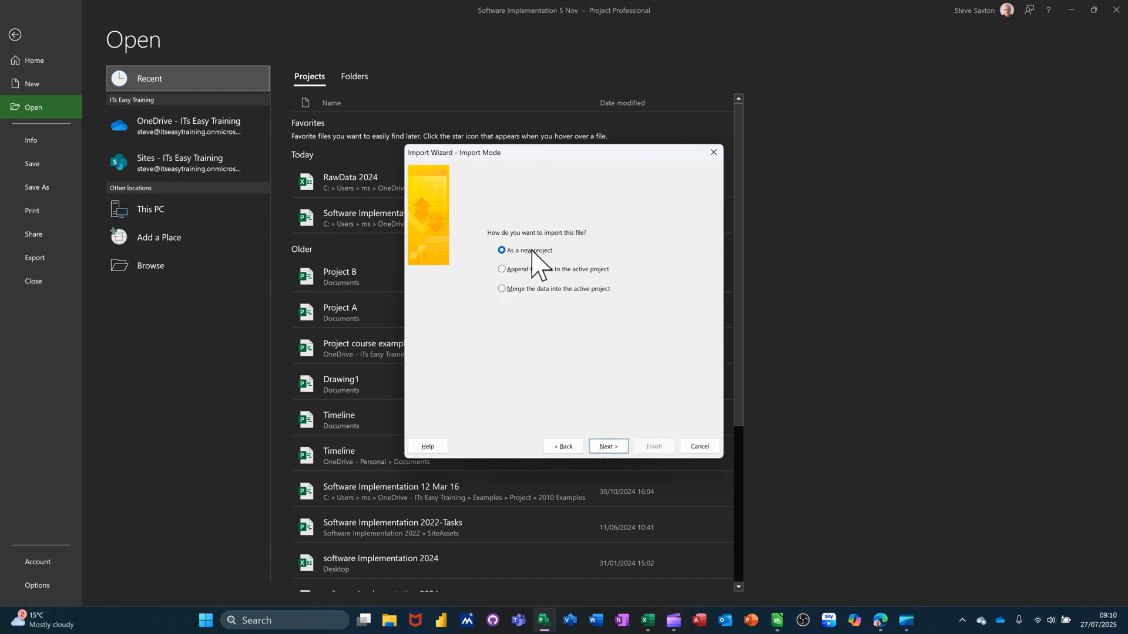
left_click(608, 447)
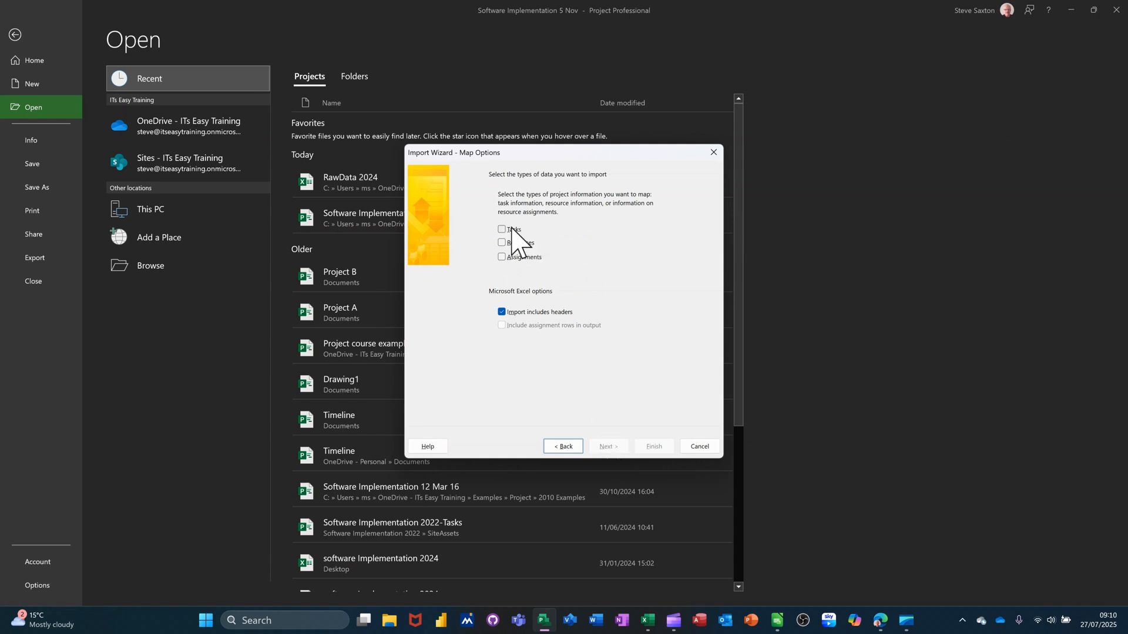
Import only task data with headers included, using Sheet1 as the source worksheet.
left_click(502, 229)
left_click(609, 448)
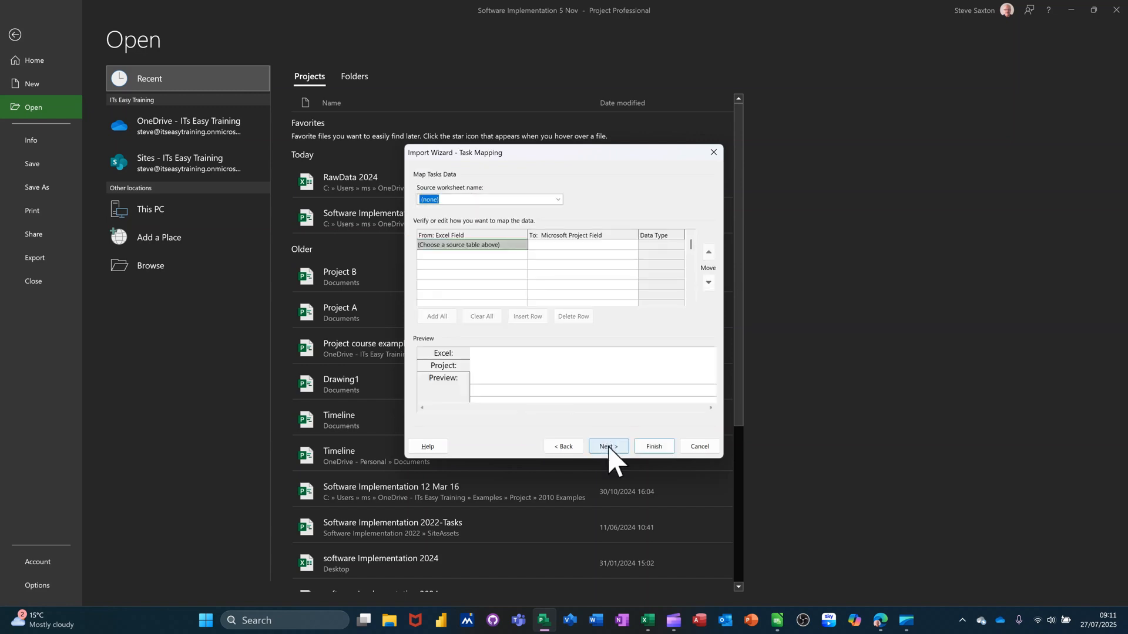
left_click(558, 200)
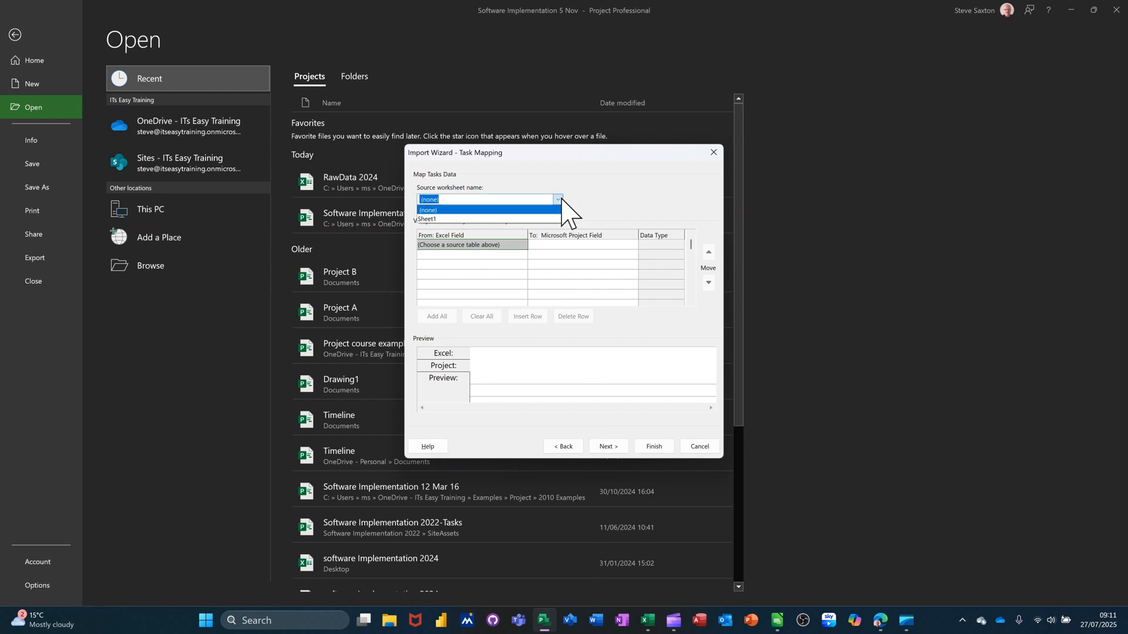
left_click(442, 219)
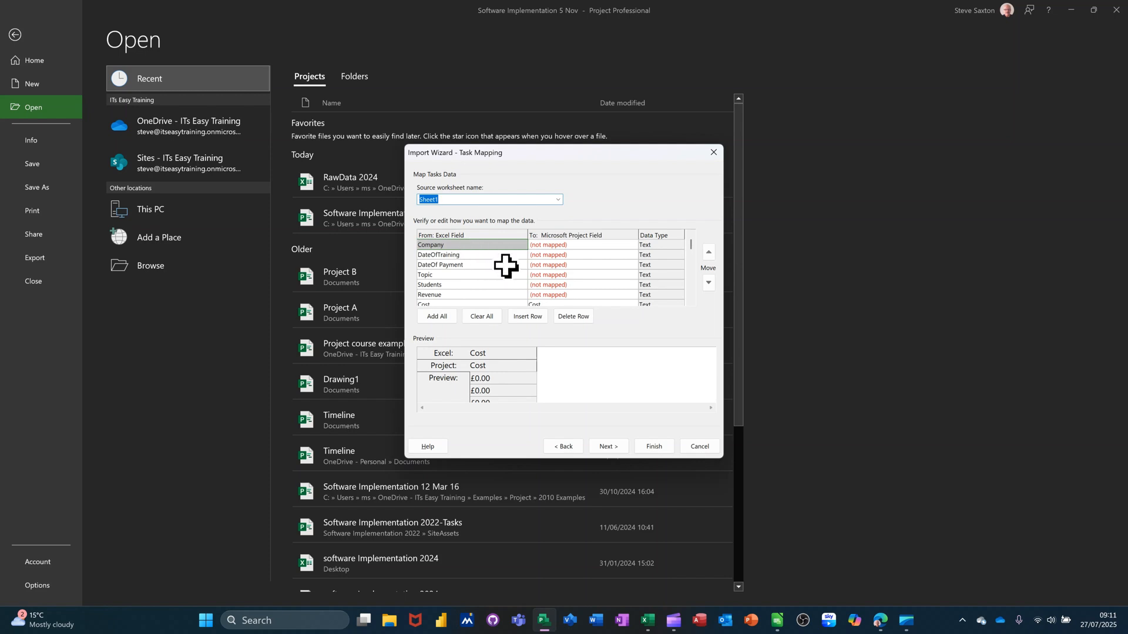
Map the Excel fields Company to Name, DateOfTraining to Start and DateOf Payment to Finish.
left_click(571, 244)
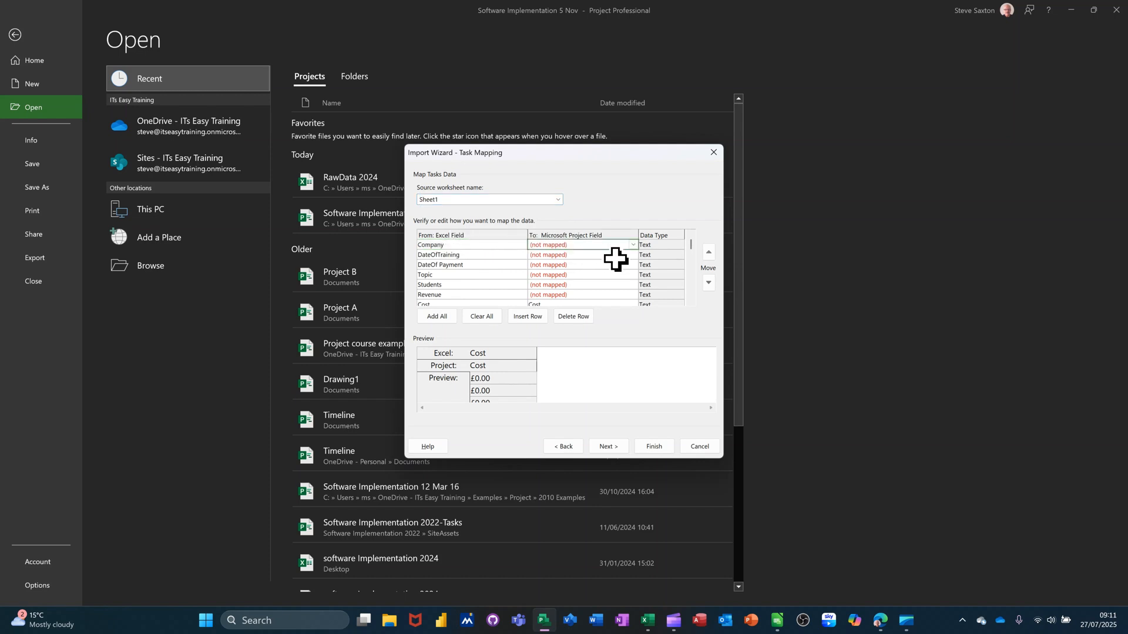
type("Name")
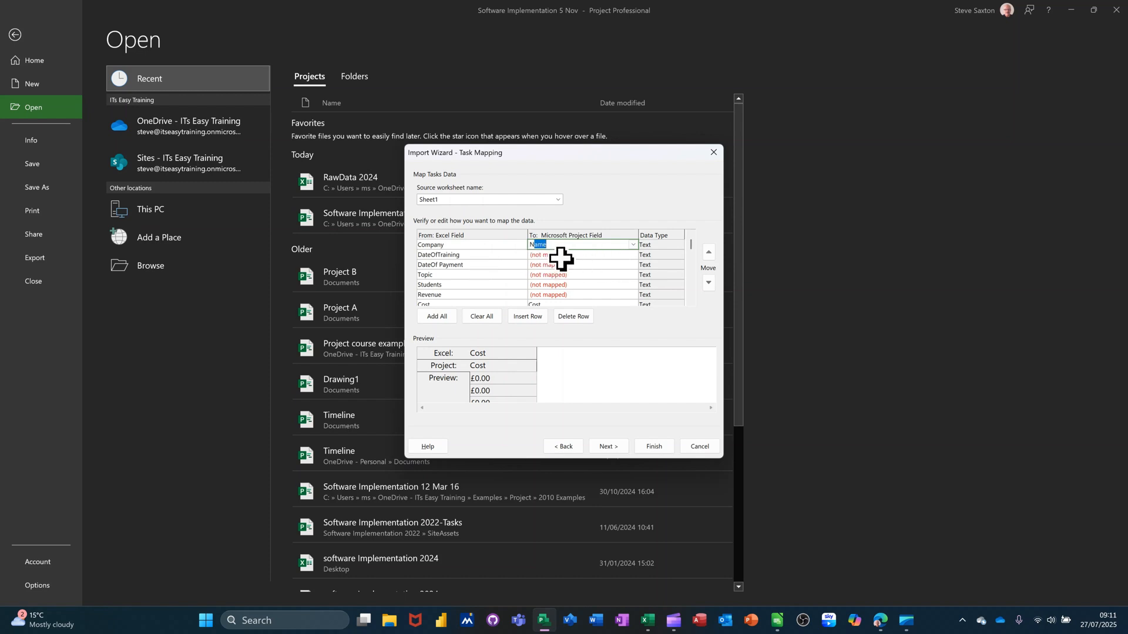
left_click(563, 254)
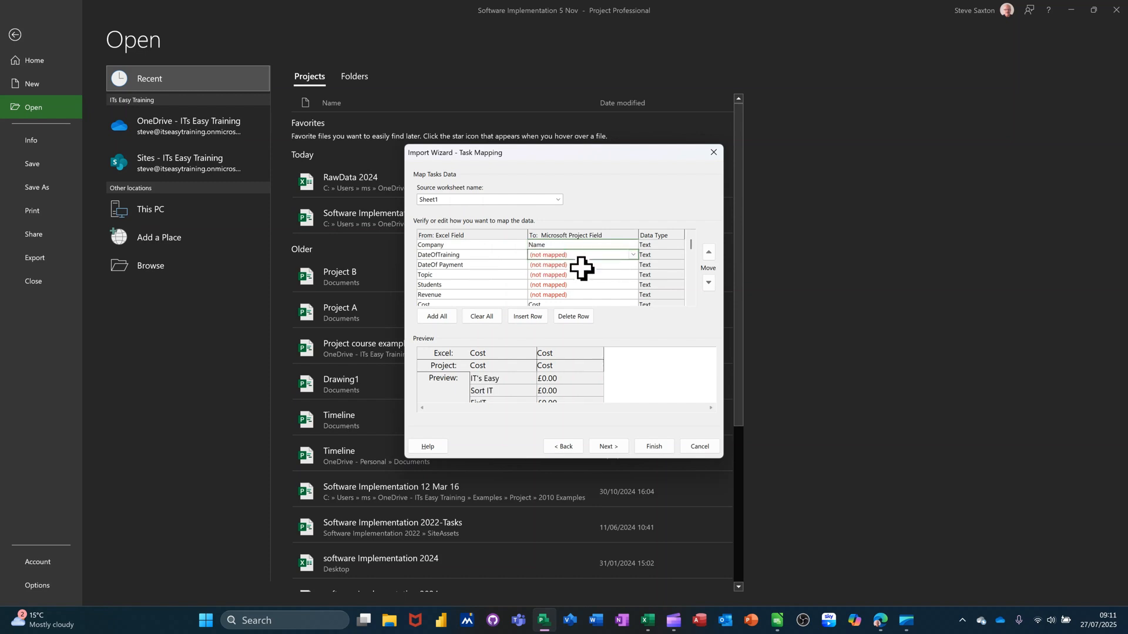
type("Start")
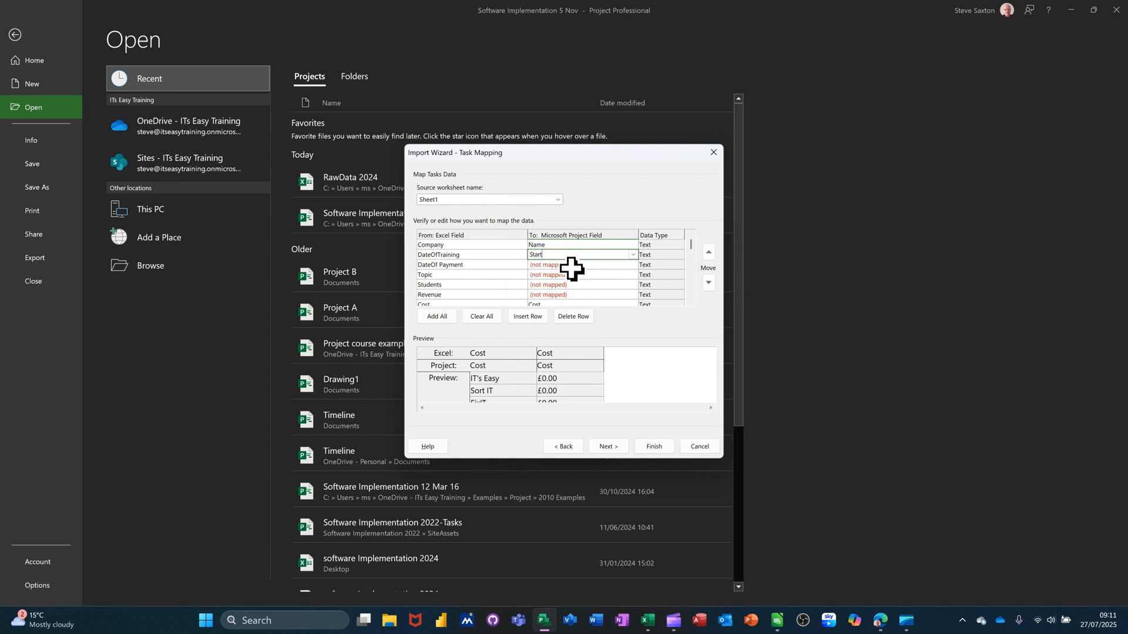
left_click(572, 267)
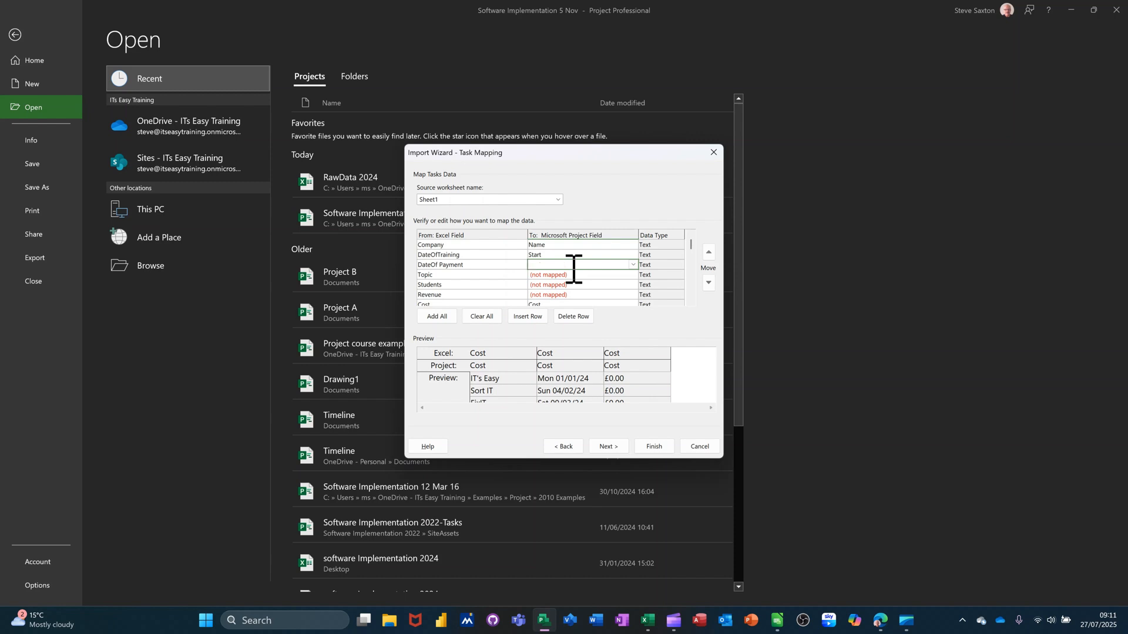
type("Finish")
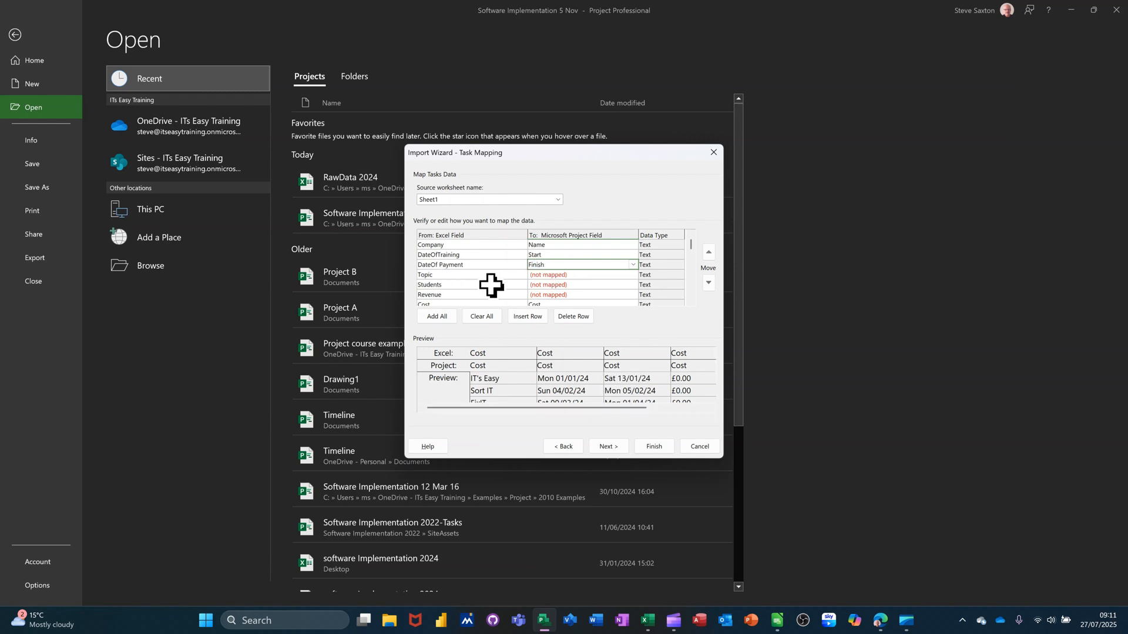
Delete the Topic, Students, Revenue, Cost, Location and Country rows from the task mapping.
left_click(560, 275)
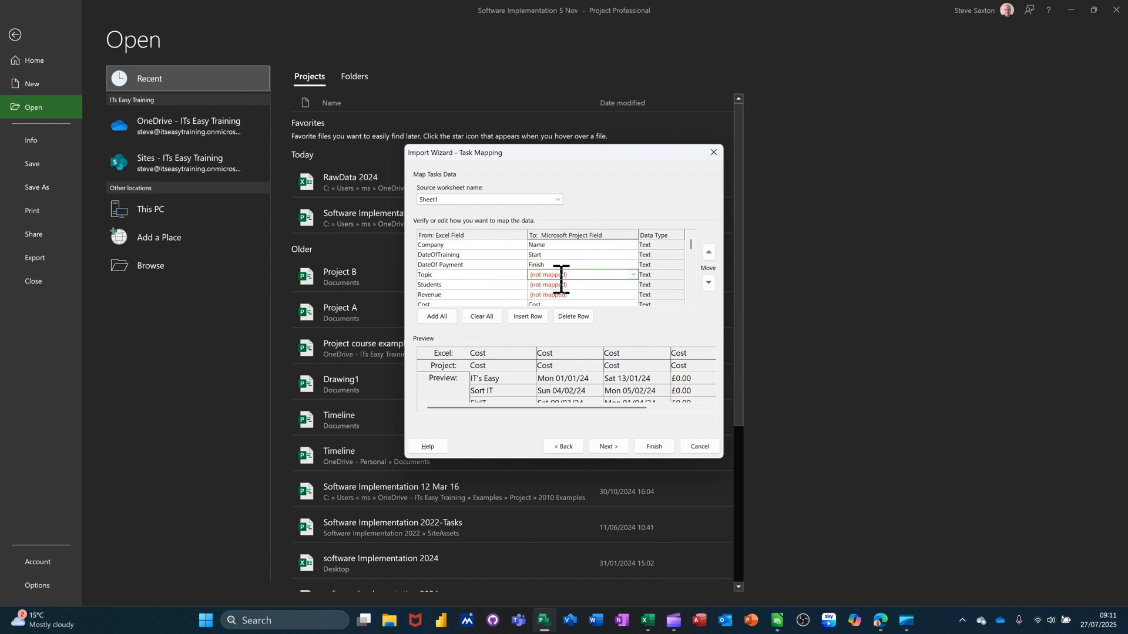
left_click(575, 317)
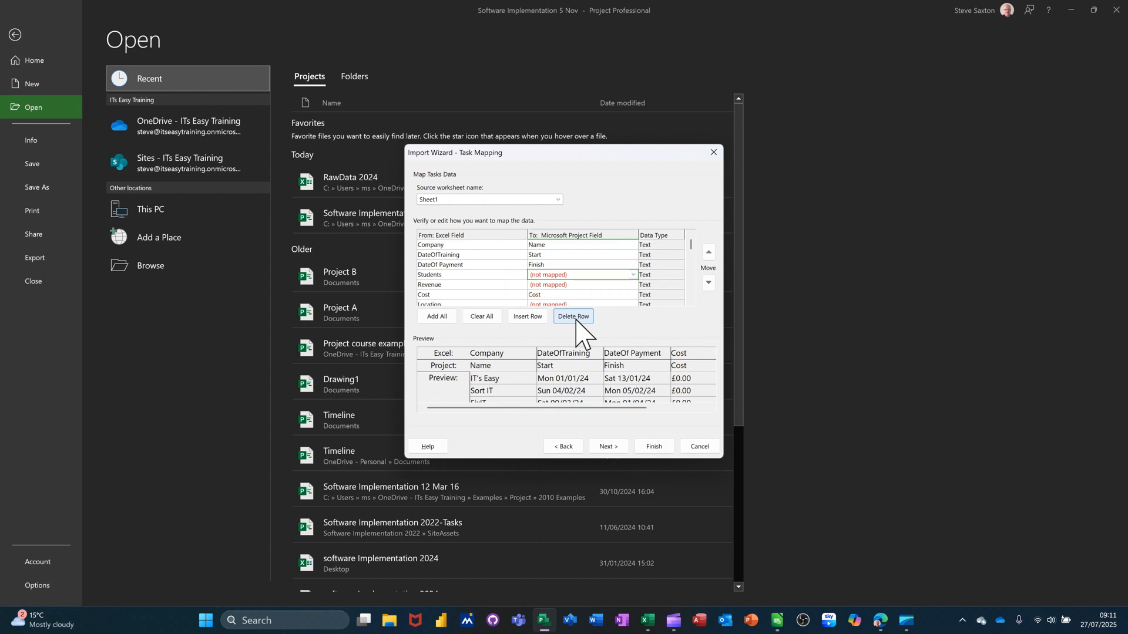
left_click(576, 318)
left_click(575, 318)
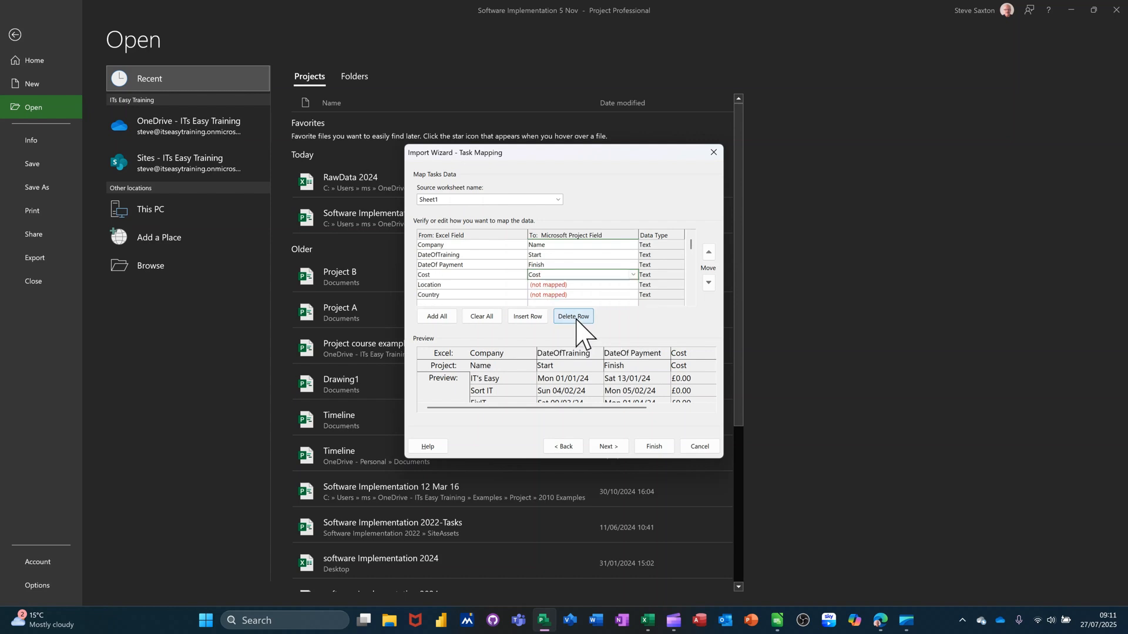
left_click(575, 318)
left_click(576, 318)
left_click(575, 318)
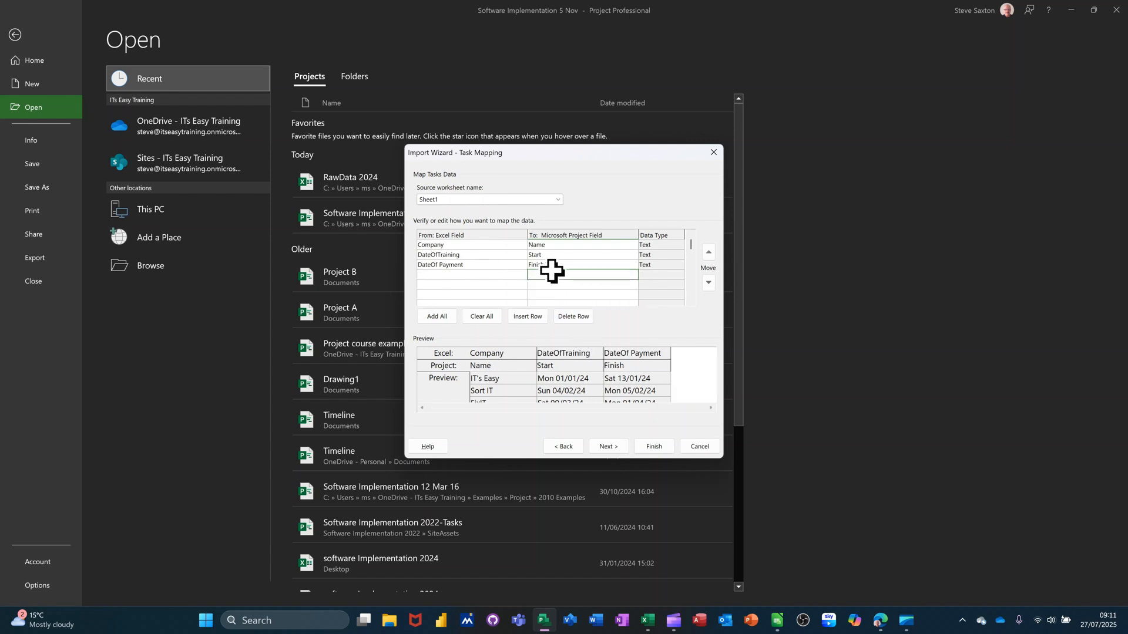
Complete the RawData 2024 import without saving the field mapping as a reusable map.
left_click(608, 446)
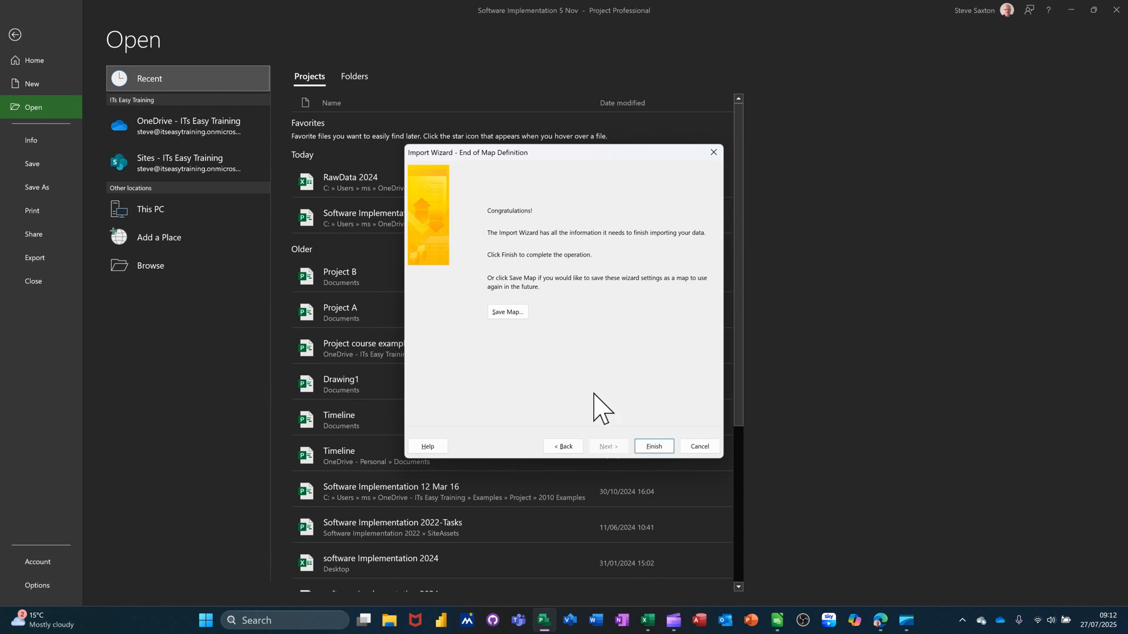
left_click(651, 448)
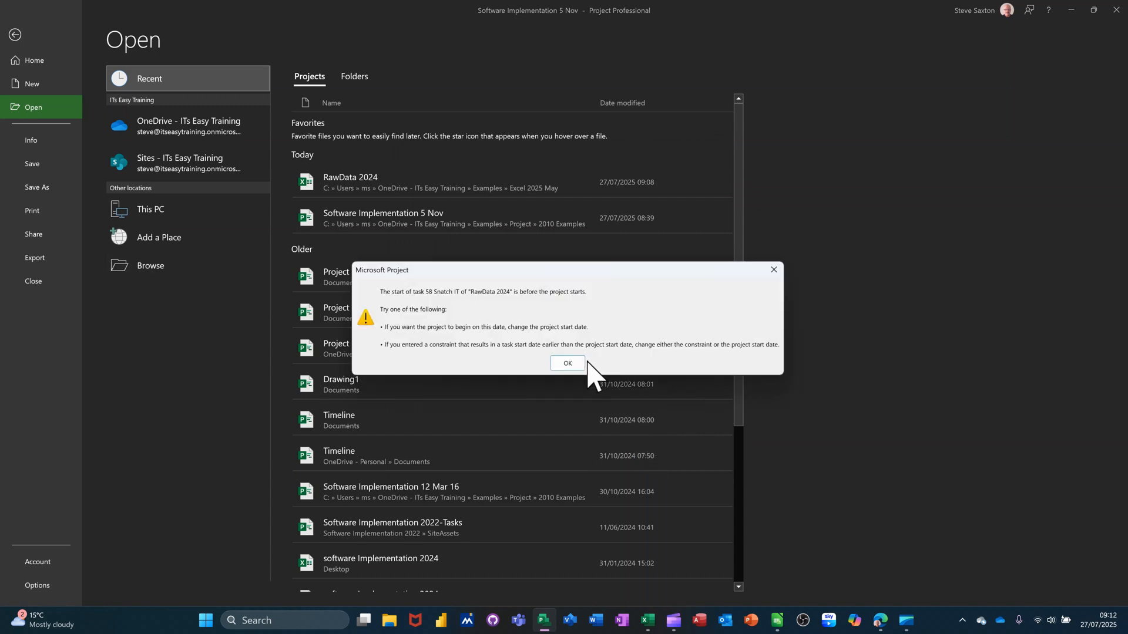
left_click(568, 364)
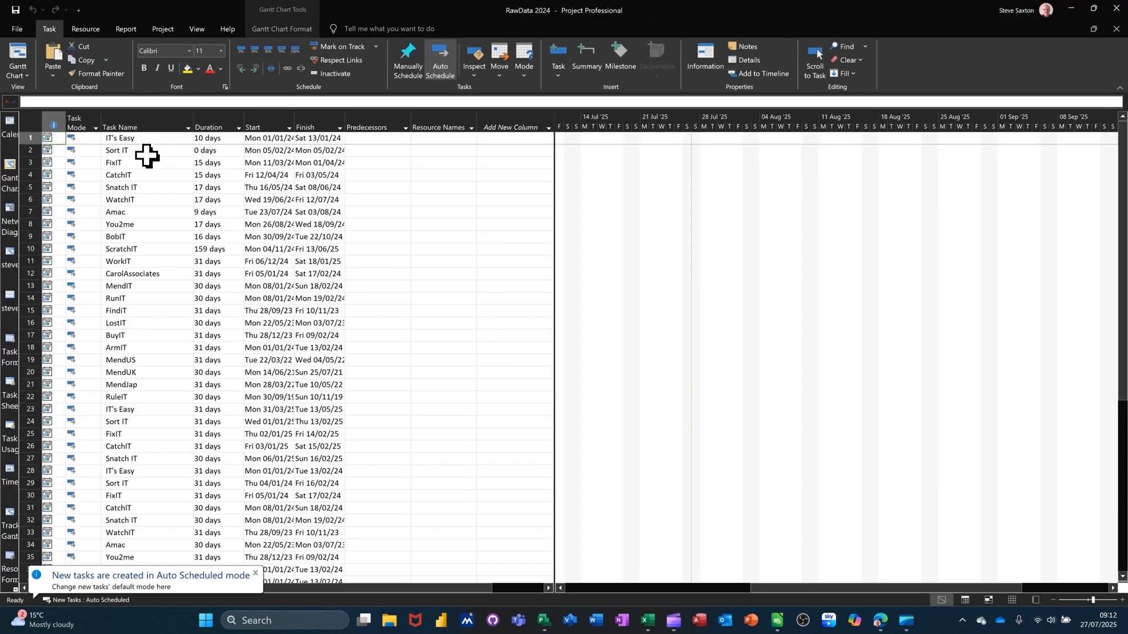
Review the imported task list down to its last row and return to the first task.
left_click(179, 189)
scroll(226, 201, "down", 9)
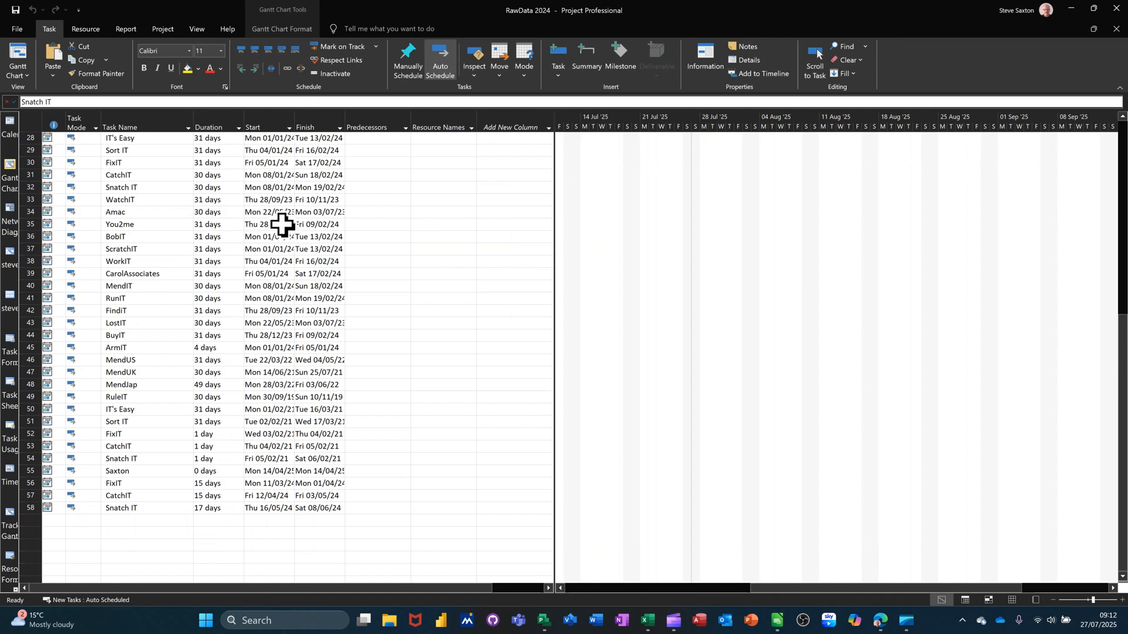
scroll(170, 243, "up", 8)
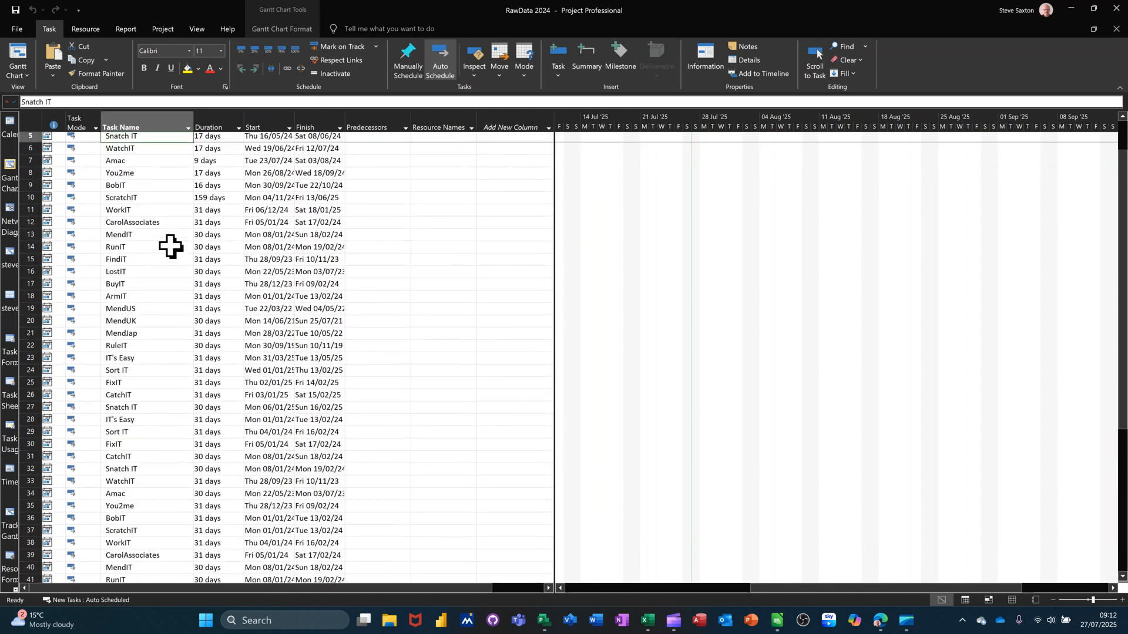
scroll(170, 246, "up", 2)
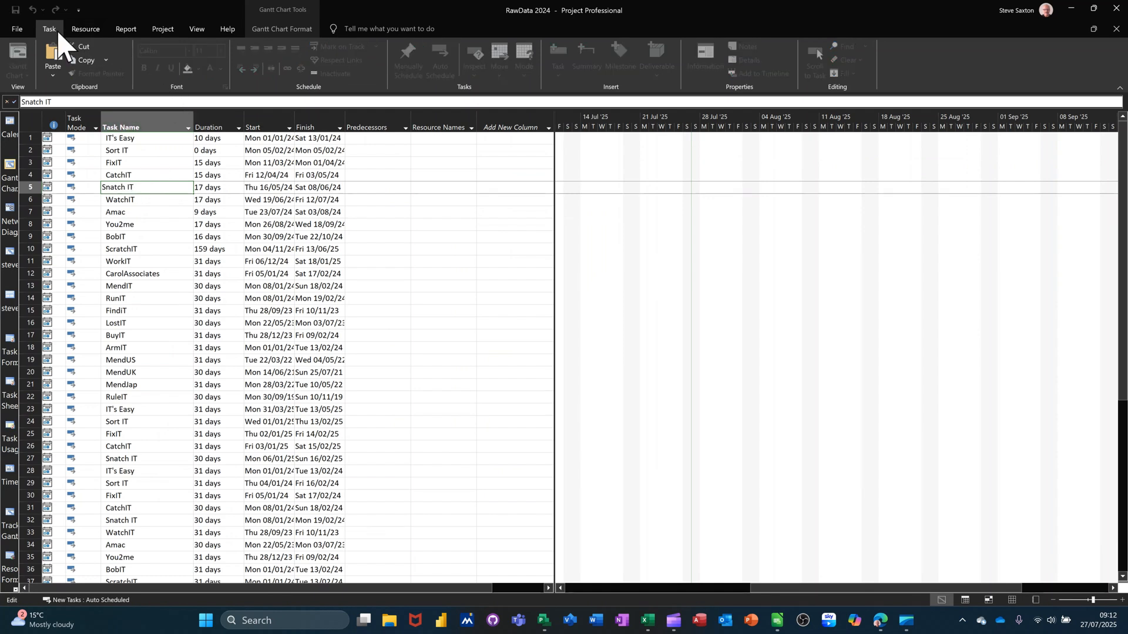
Bring the BobIT task's bar into view in the Gantt chart and show the timescale in quarters and months.
left_click(175, 231)
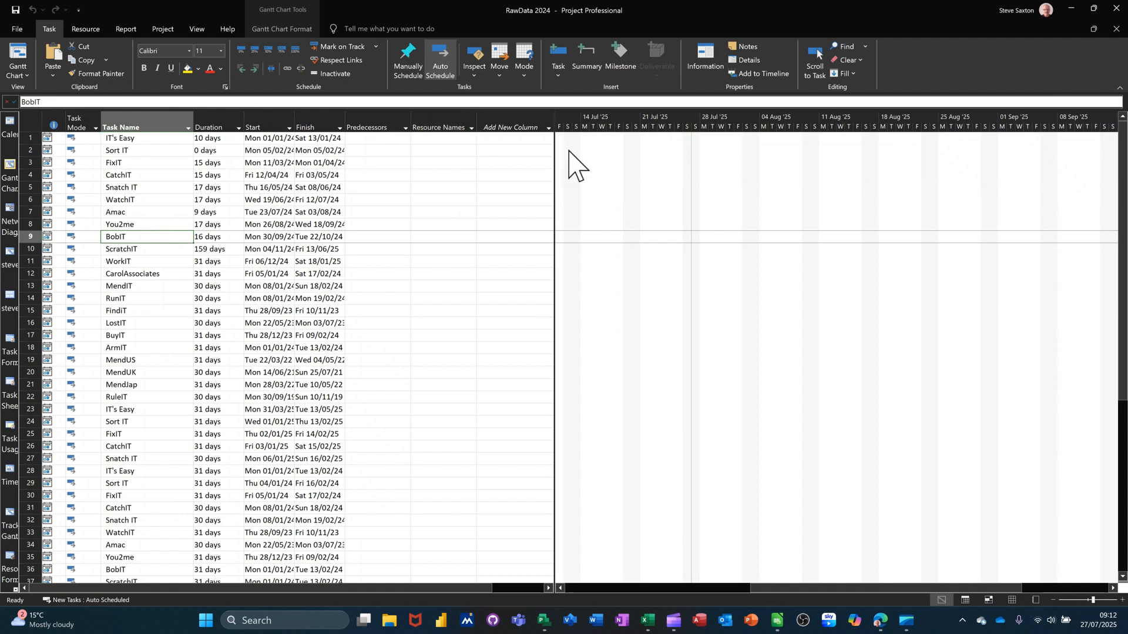
left_click(815, 58)
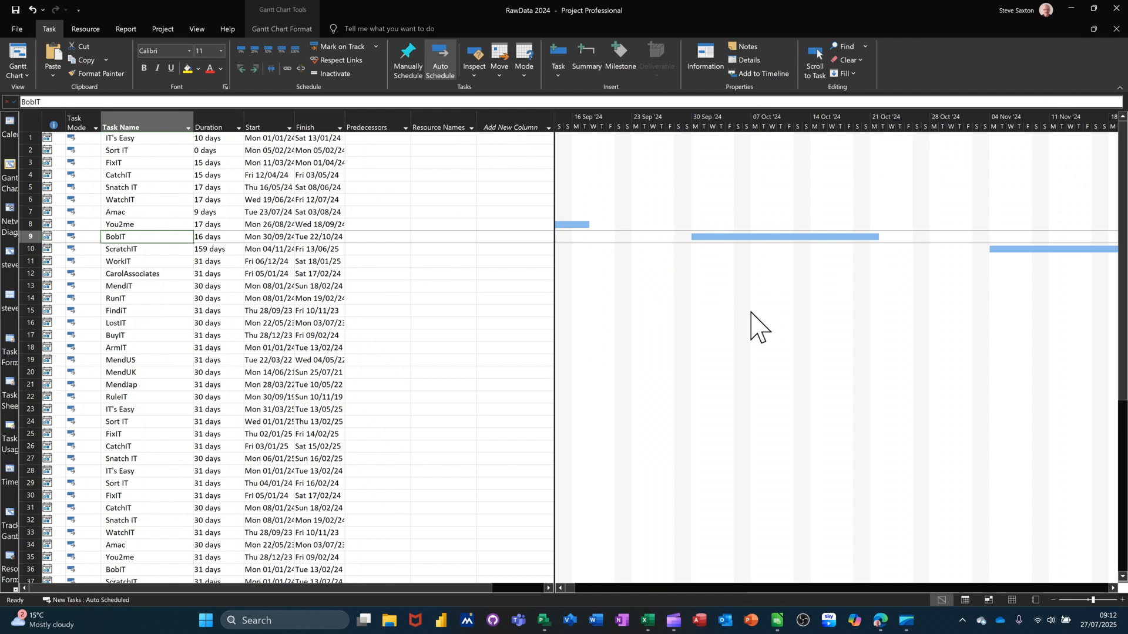
scroll(752, 313, "down", 2)
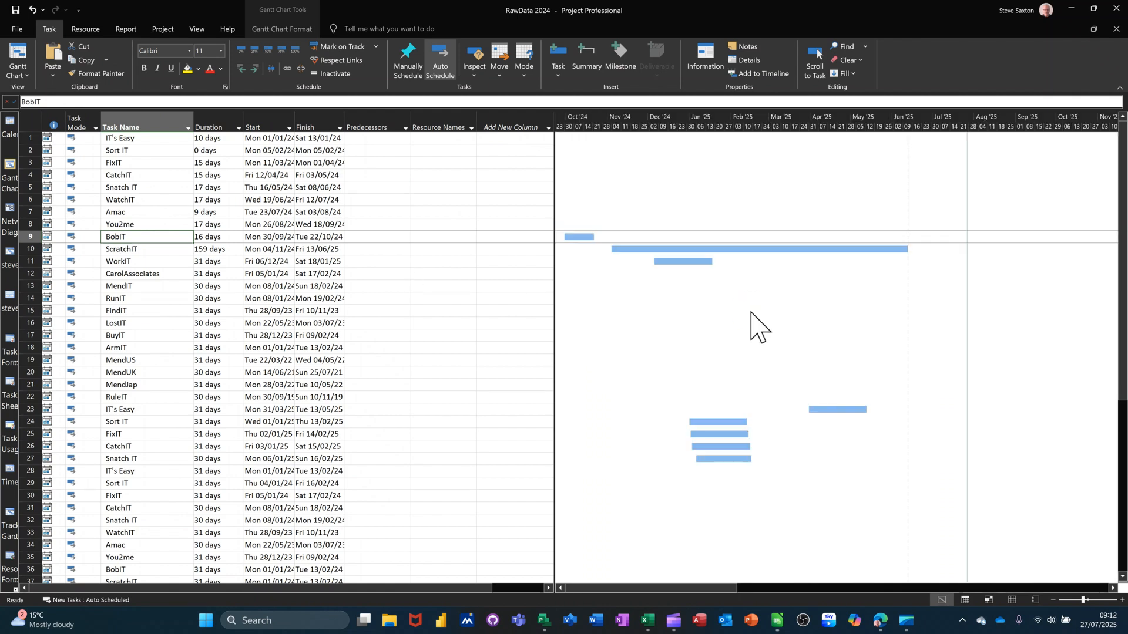
scroll(751, 312, "down", 1)
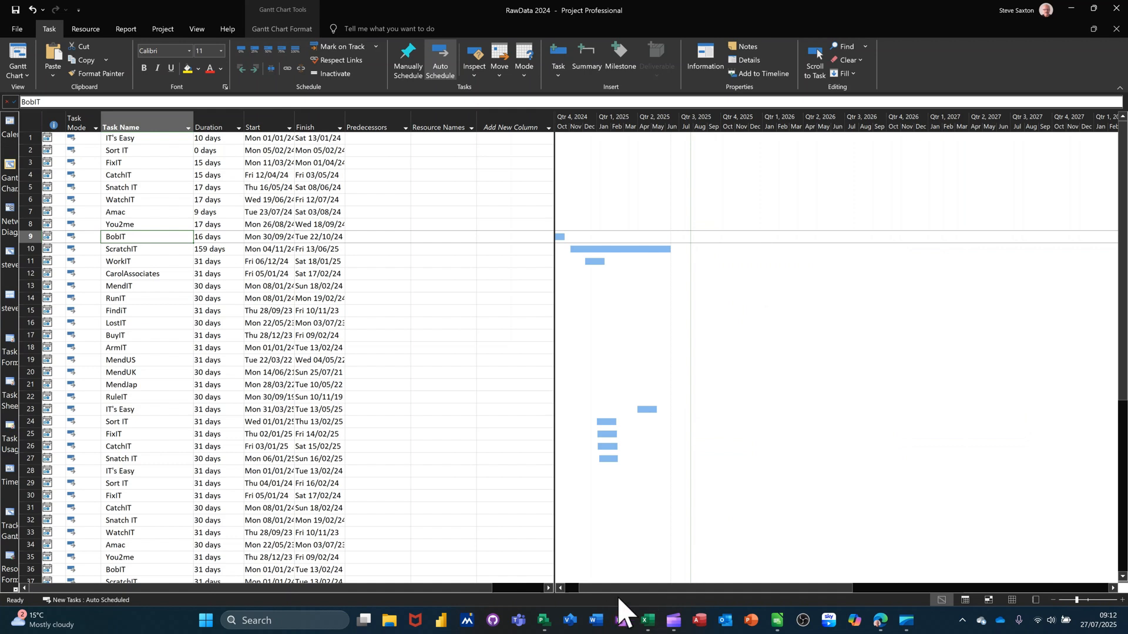
left_click_drag(634, 589, 620, 588)
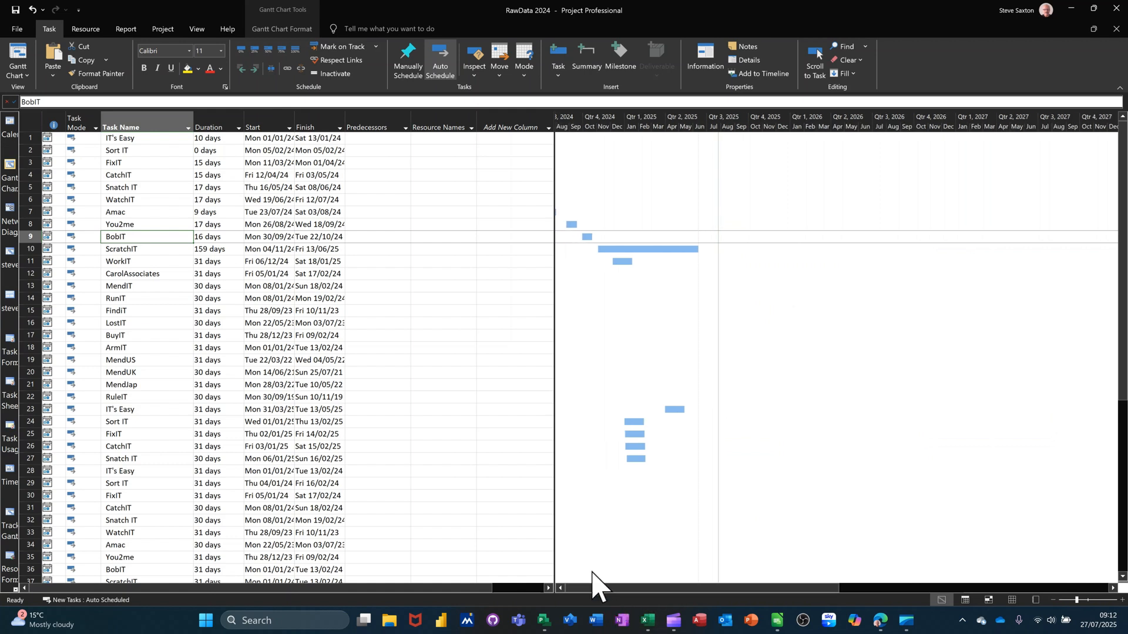